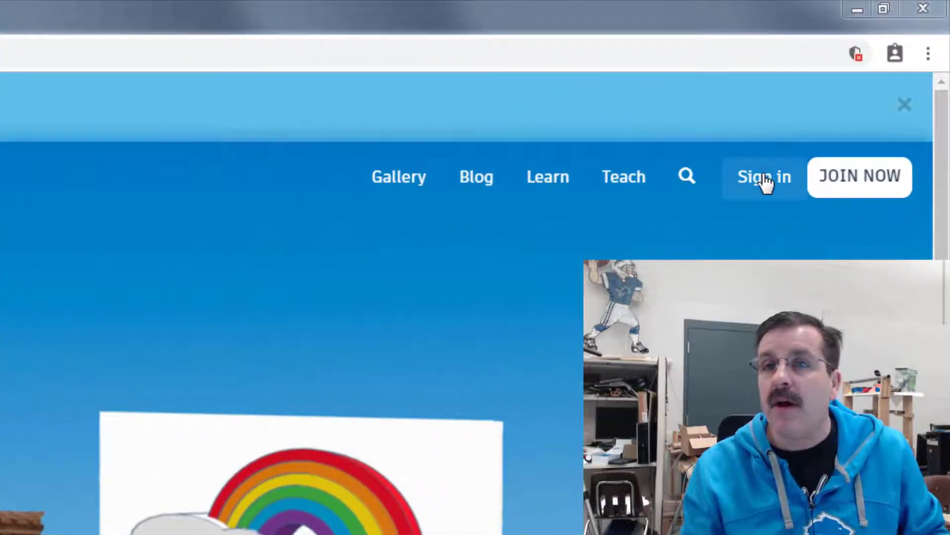
# - Sign in to Tinkercad with a social account
pyautogui.click(766, 182)
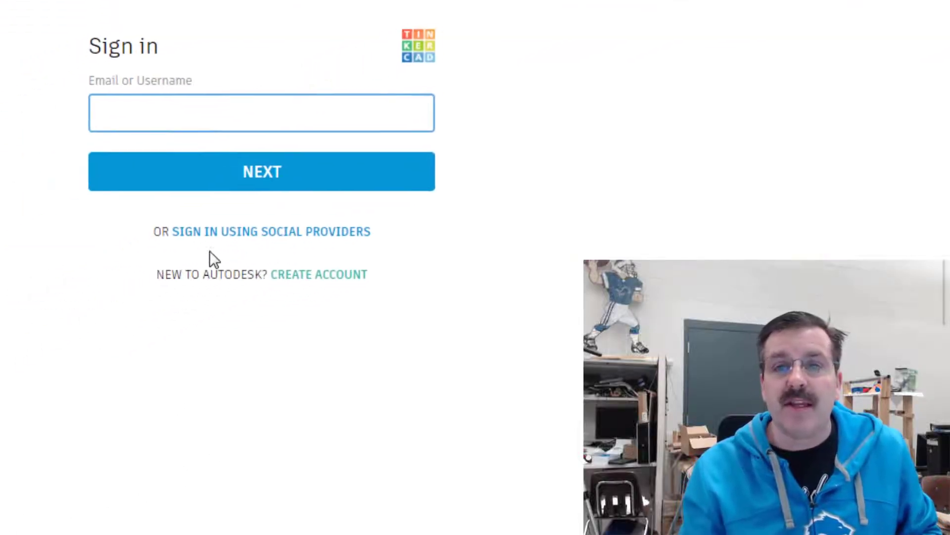
pyautogui.click(283, 228)
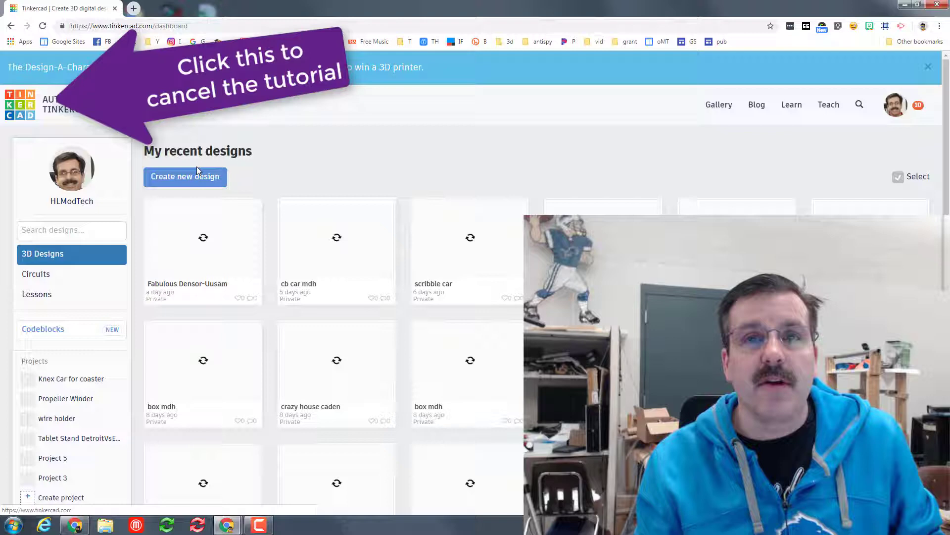
# - Start a new blank design and place a red box on the workplane
pyautogui.click(189, 177)
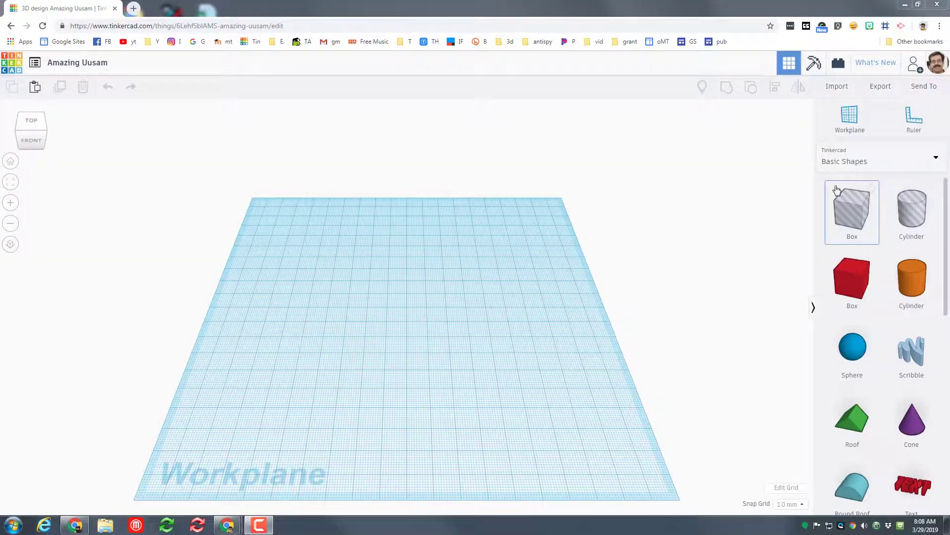
pyautogui.moveTo(851, 292); pyautogui.dragTo(399, 322)
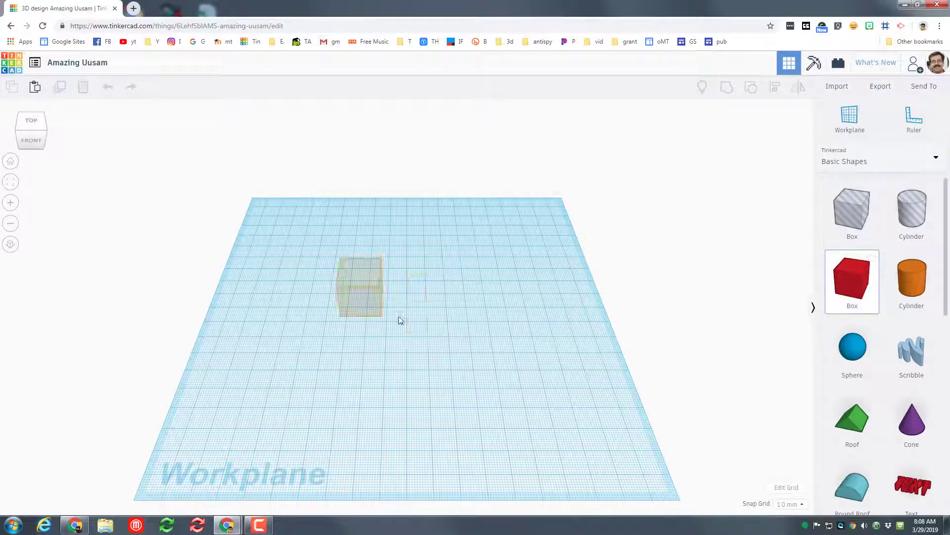
pyautogui.click(43, 130)
pyautogui.click(25, 136)
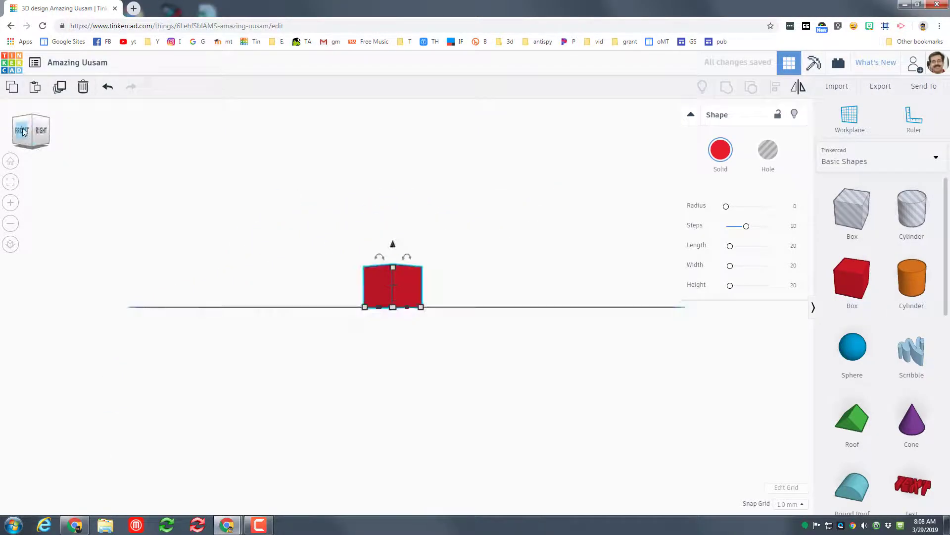
pyautogui.click(31, 131)
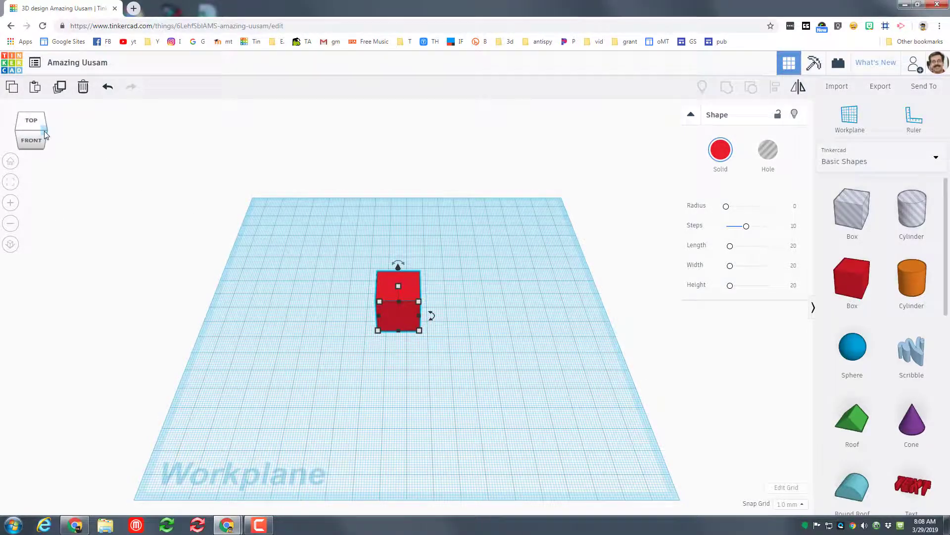
pyautogui.click(45, 133)
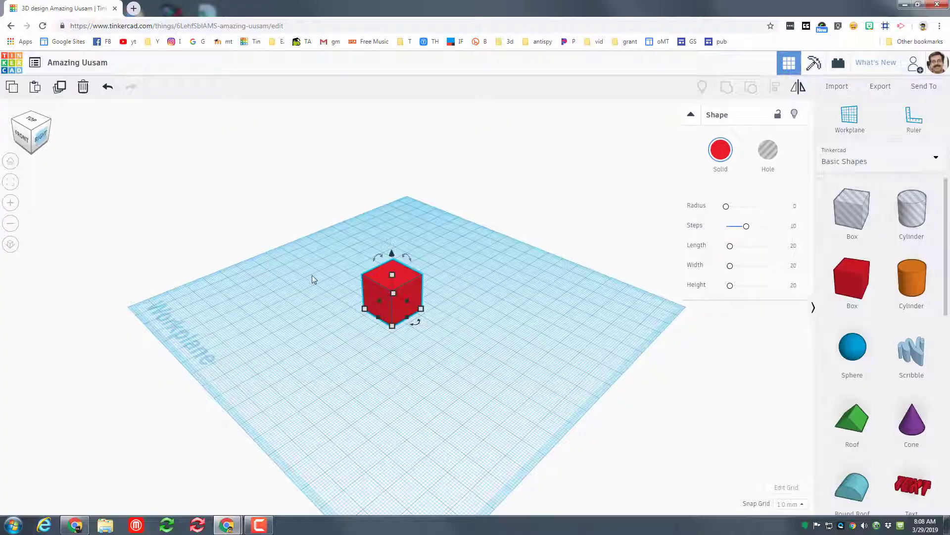
# - Resize the red box to 60 long and 40 wide
pyautogui.moveTo(391, 326)
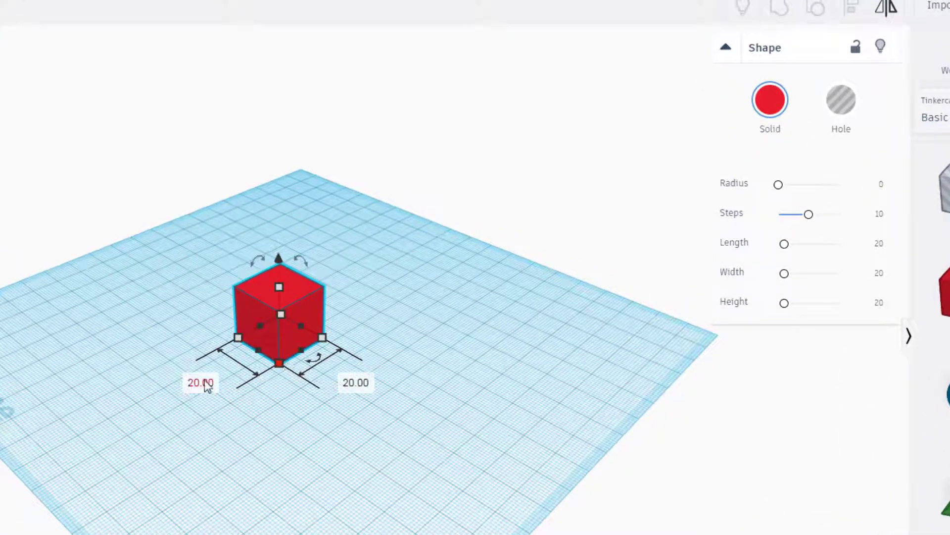
pyautogui.click(206, 384)
pyautogui.write('60')
pyautogui.press('Return')
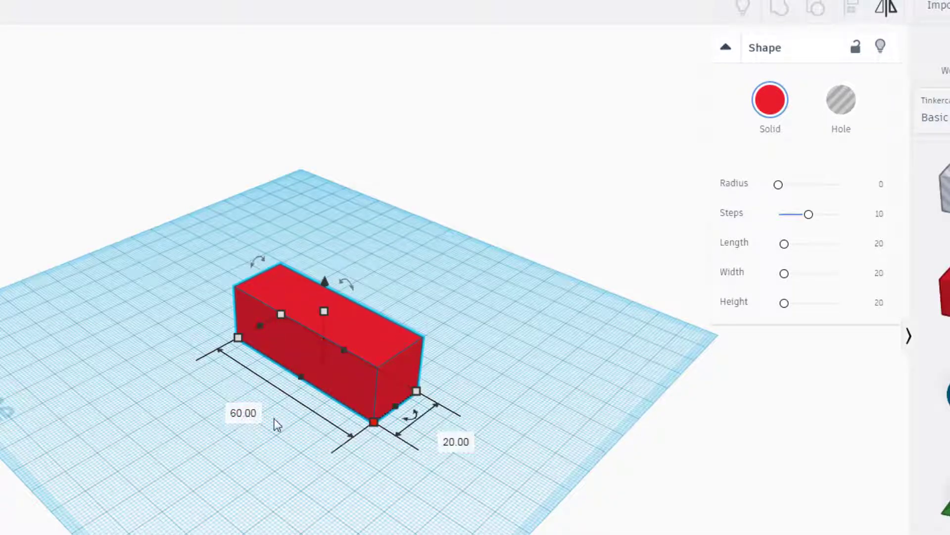
pyautogui.click(460, 439)
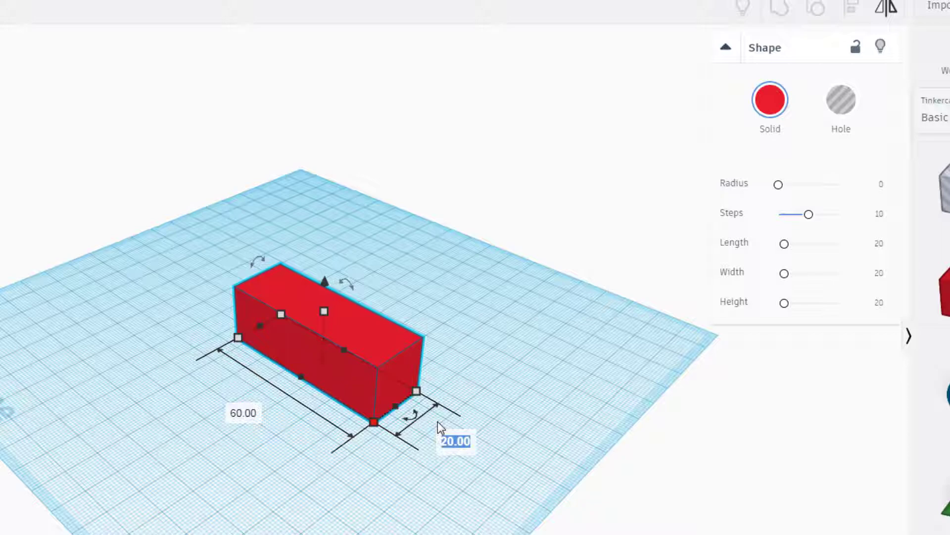
pyautogui.write('40')
pyautogui.press('Return')
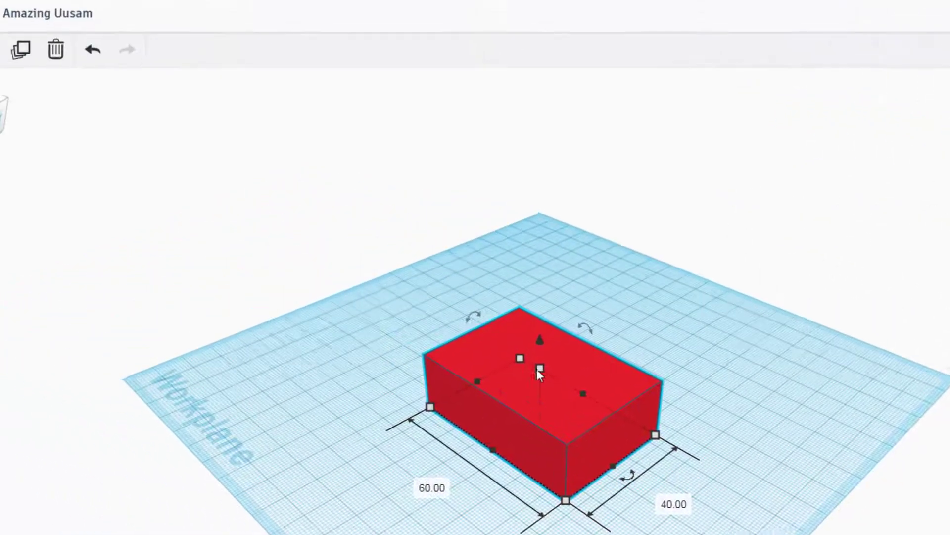
# - Set the red box's height to 30
pyautogui.click(31, 115)
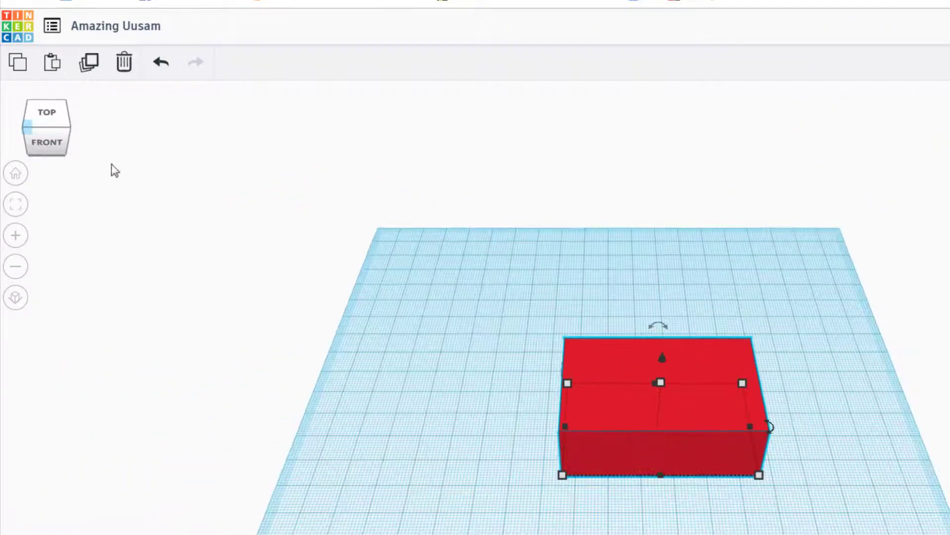
pyautogui.click(54, 146)
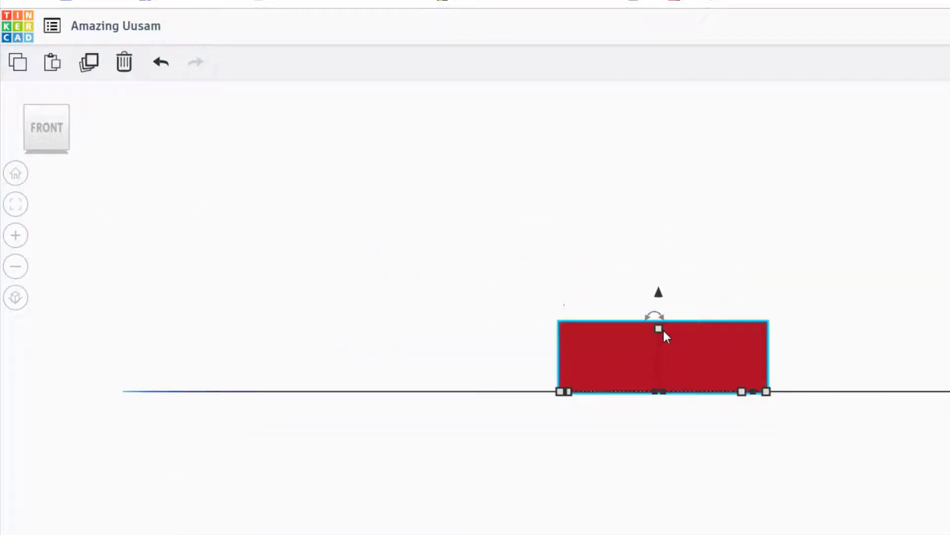
pyautogui.moveTo(657, 327)
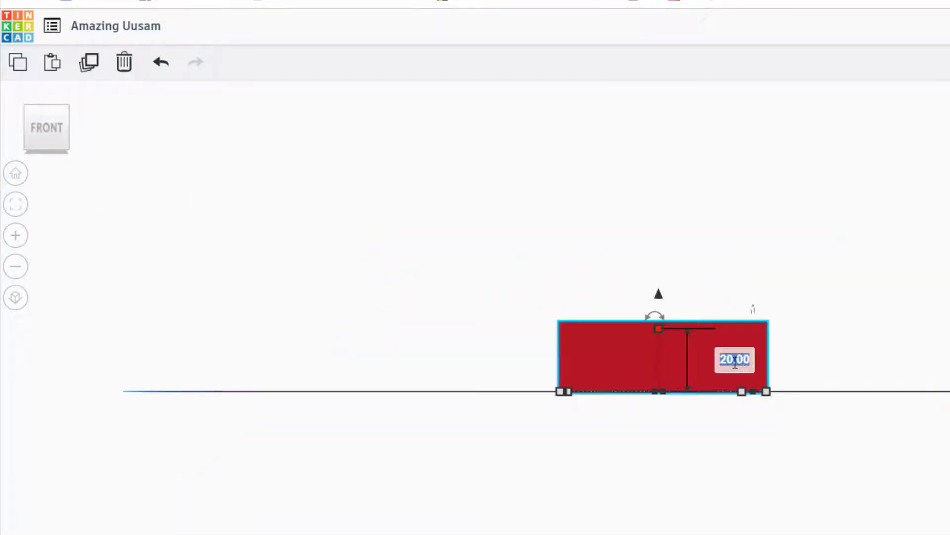
pyautogui.write('30')
pyautogui.press('Return')
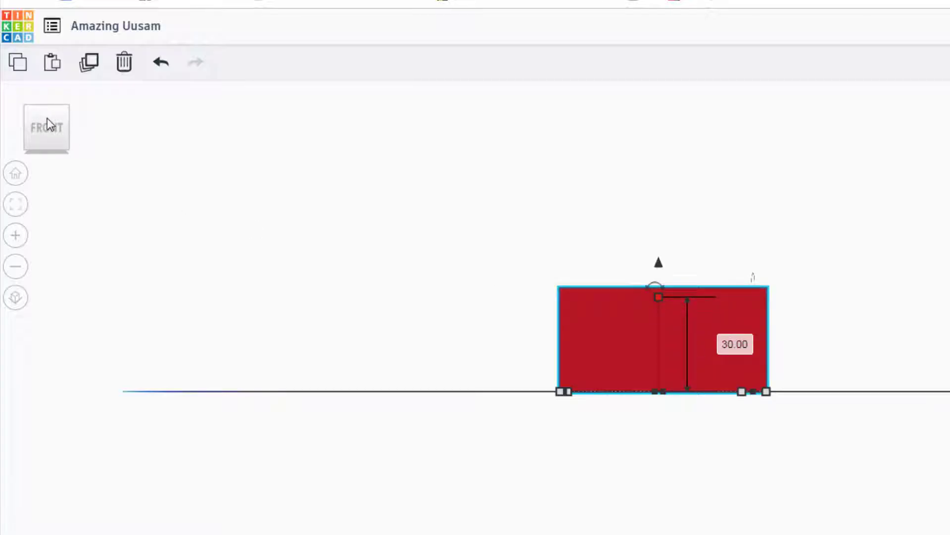
# - Duplicate the red box, turn the copy into a hole, and place it beside the original
pyautogui.click(63, 111)
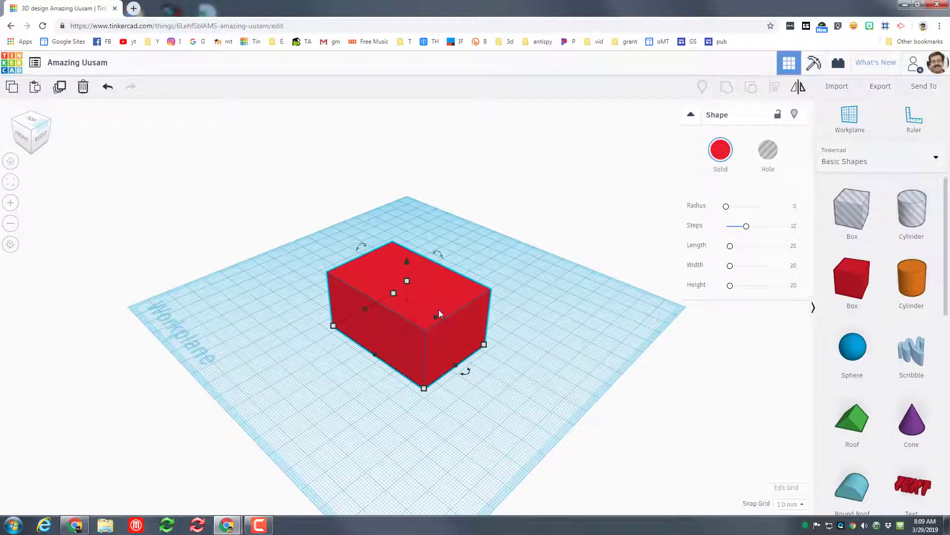
pyautogui.click(59, 91)
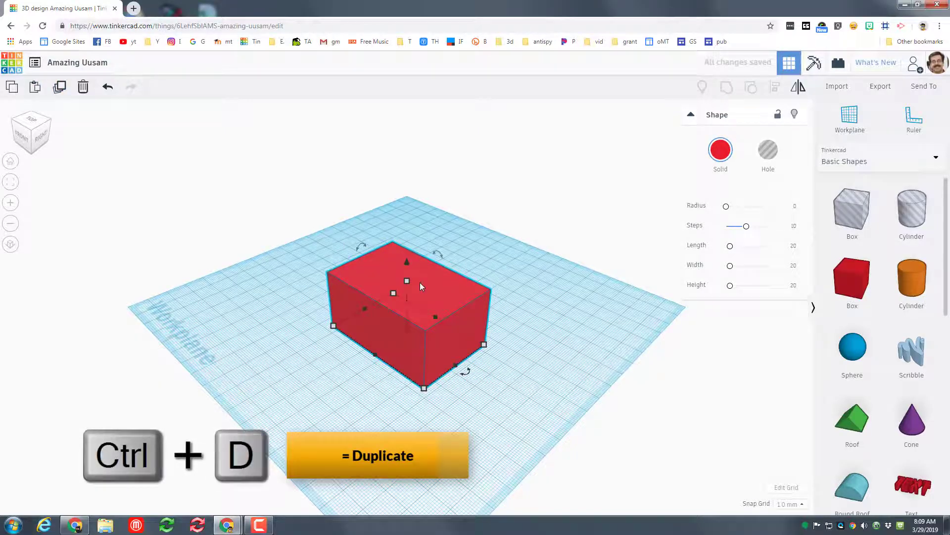
pyautogui.moveTo(430, 295); pyautogui.dragTo(494, 277)
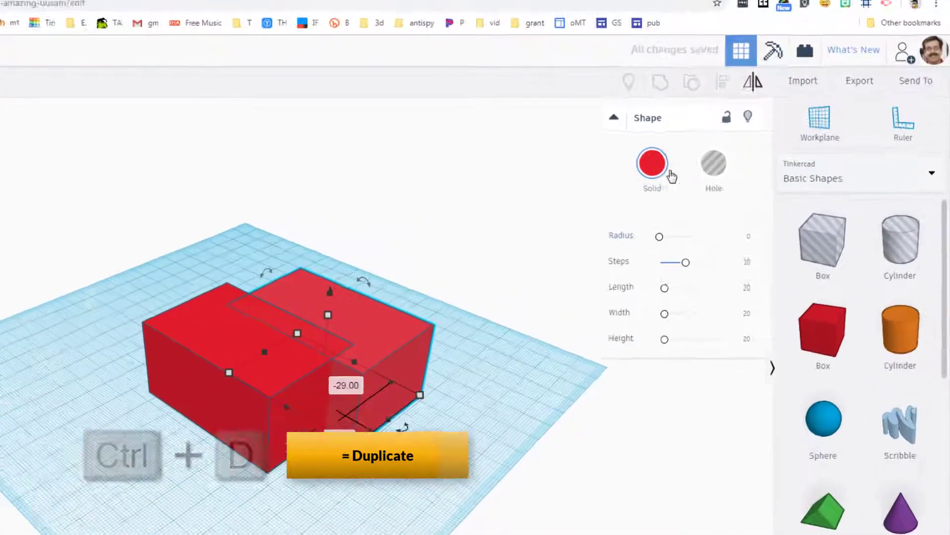
pyautogui.click(714, 164)
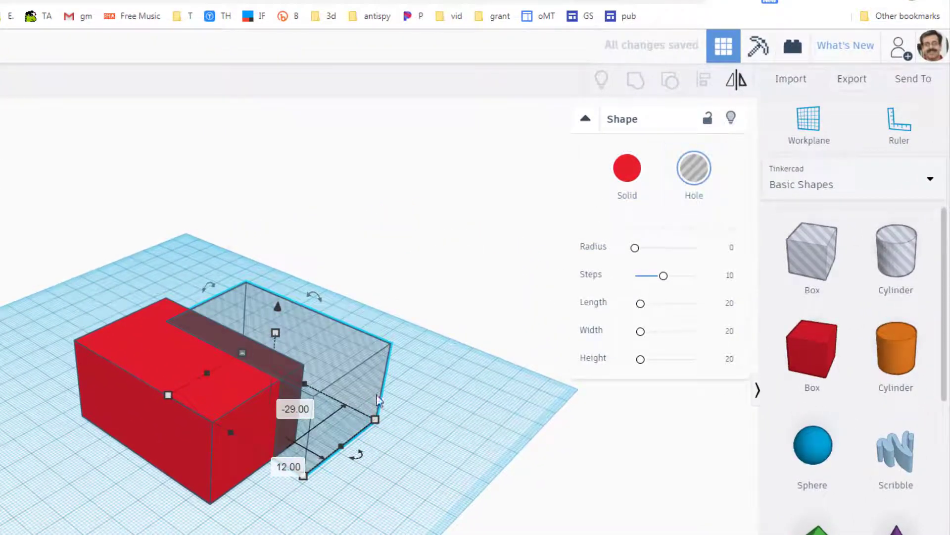
pyautogui.moveTo(377, 399); pyautogui.dragTo(407, 452)
pyautogui.click(353, 504)
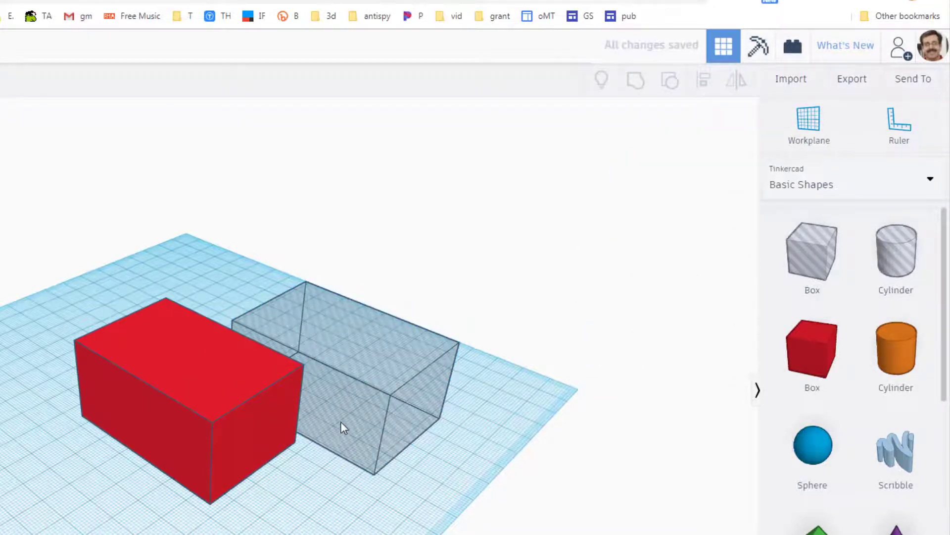
pyautogui.click(341, 422)
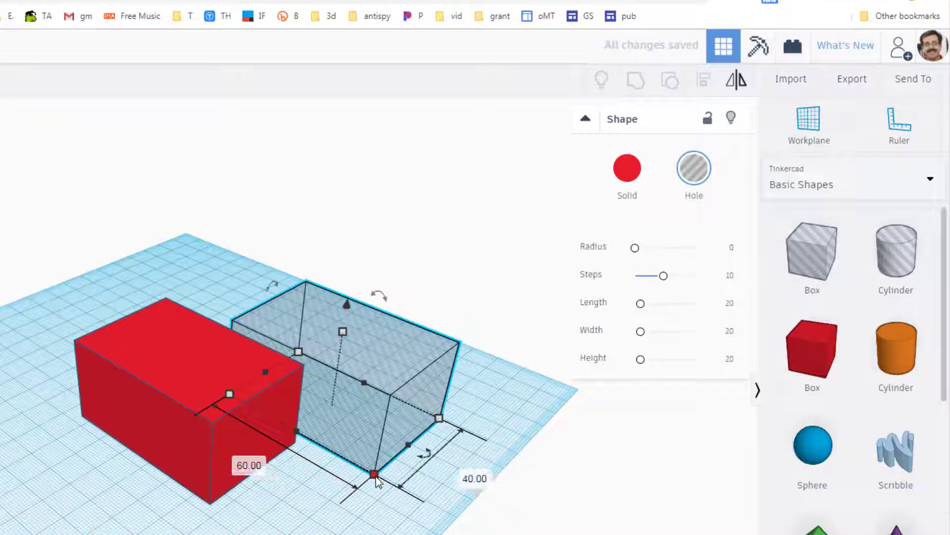
# - Size the hole box 56 long, 36 wide and 34 tall
pyautogui.click(472, 479)
pyautogui.write('36')
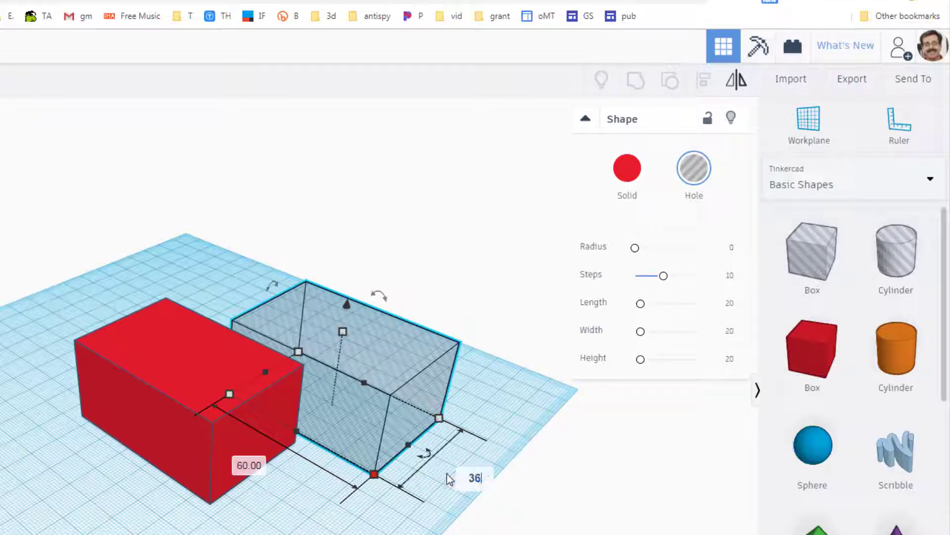
pyautogui.press('Return')
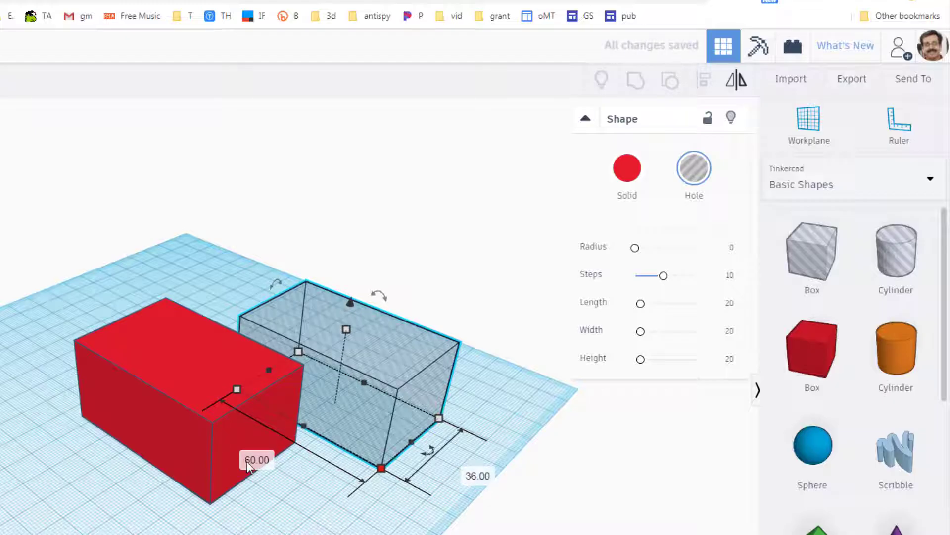
pyautogui.click(254, 461)
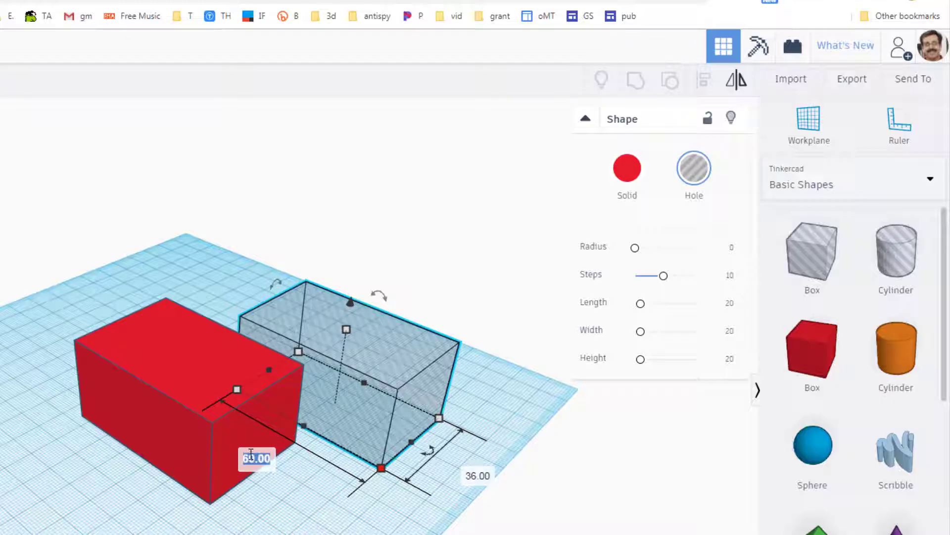
pyautogui.write('56')
pyautogui.press('Return')
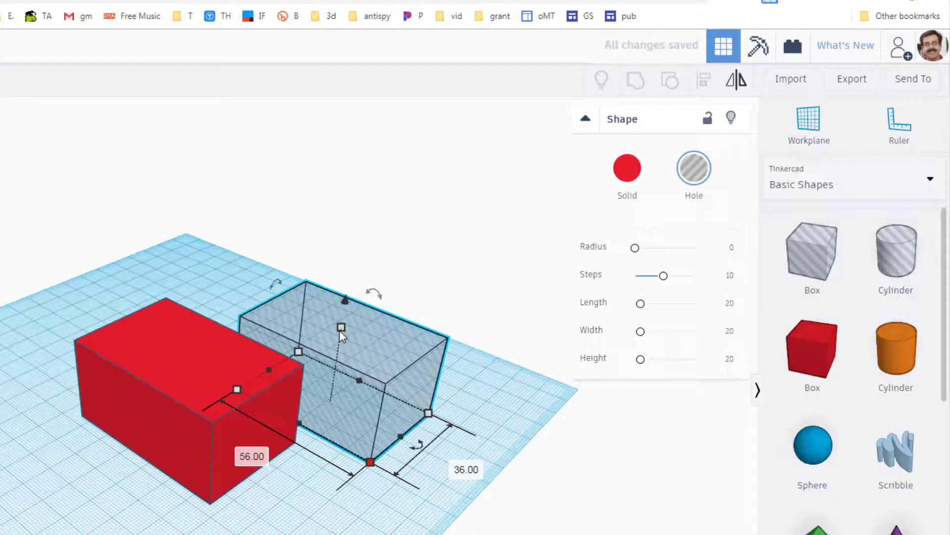
pyautogui.click(404, 365)
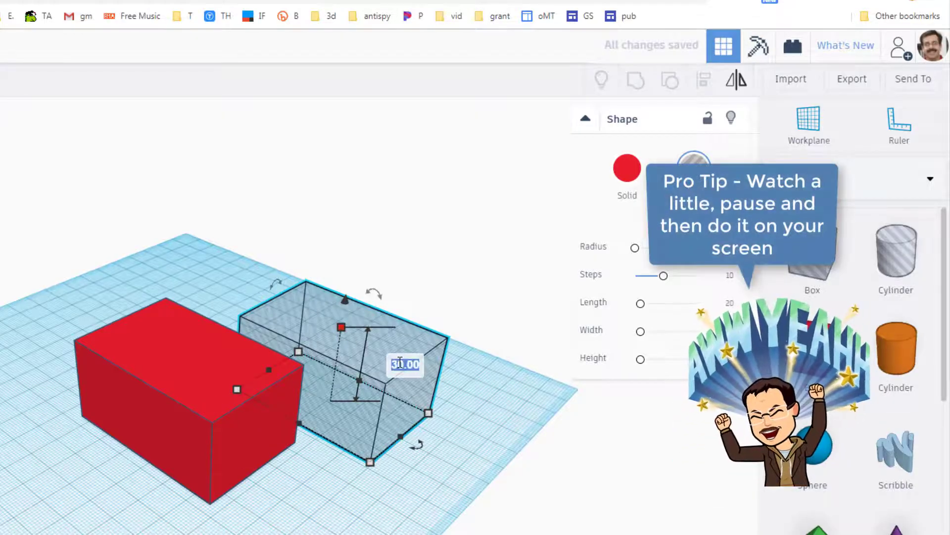
pyautogui.write('34')
pyautogui.press('Return')
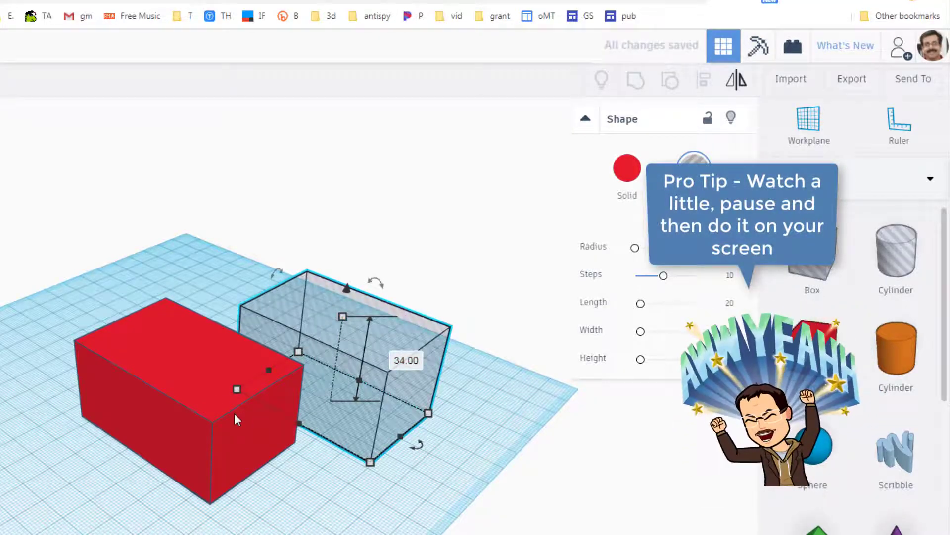
# - Select the red box and hole together and align them so the hole sits centred inside
pyautogui.click(46, 300)
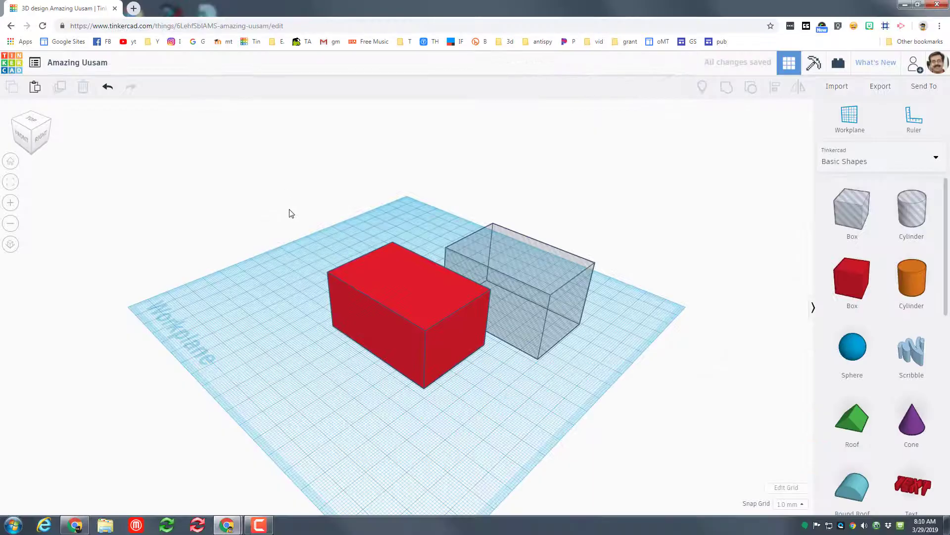
pyautogui.moveTo(345, 339); pyautogui.dragTo(492, 351)
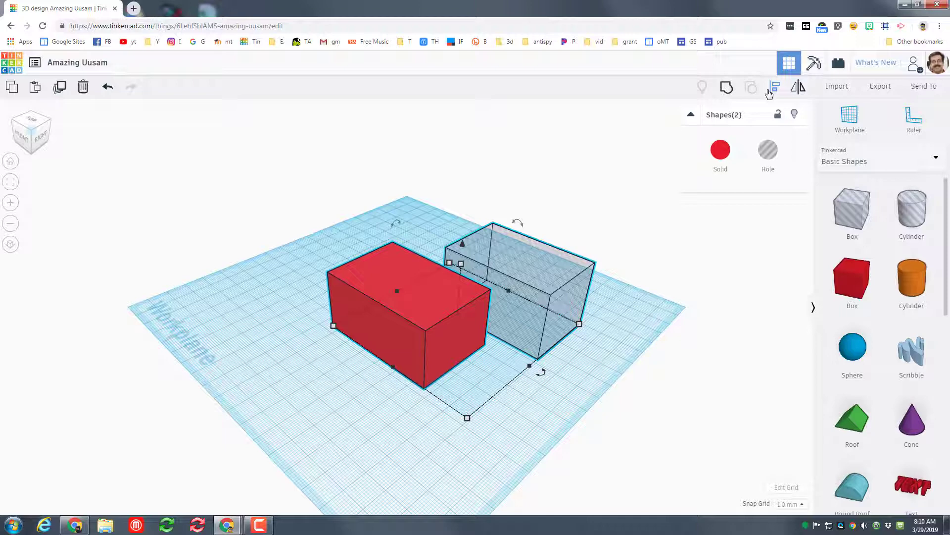
pyautogui.click(774, 91)
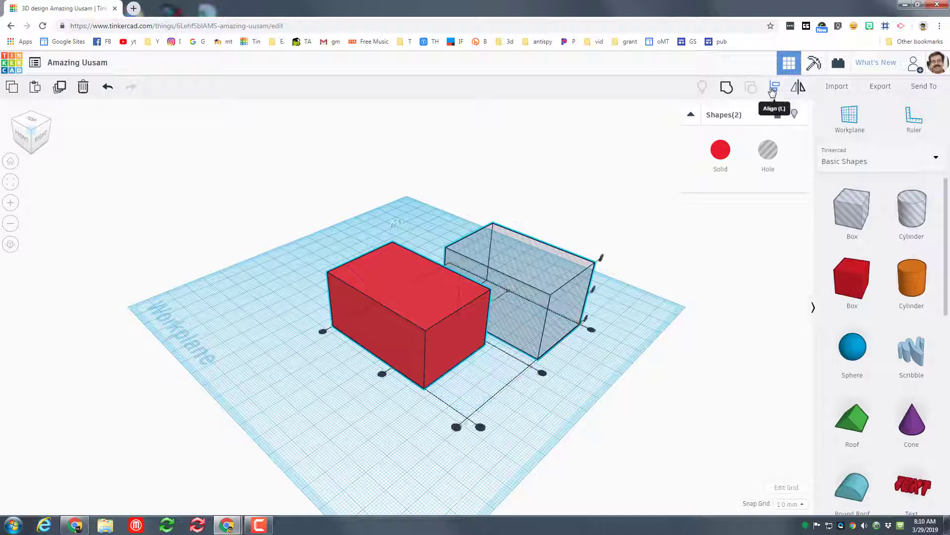
pyautogui.click(381, 374)
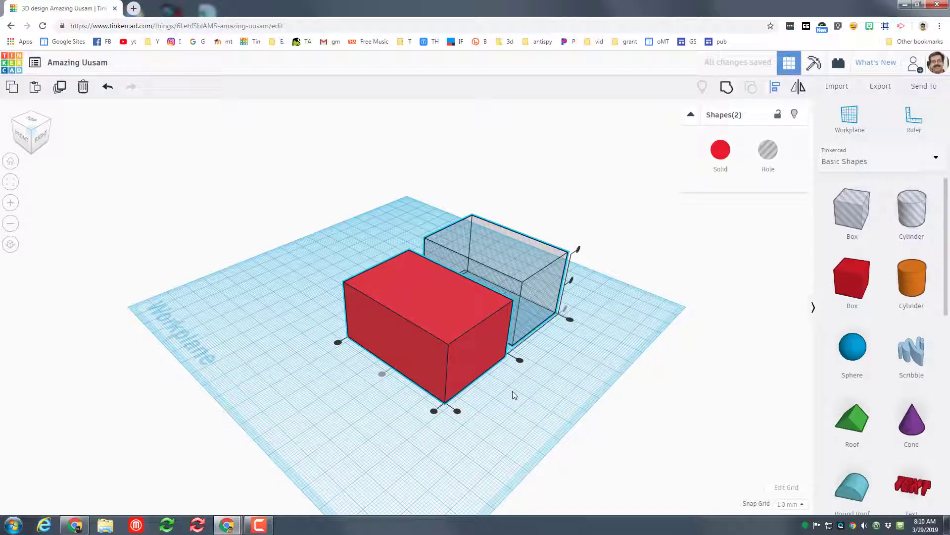
pyautogui.click(520, 361)
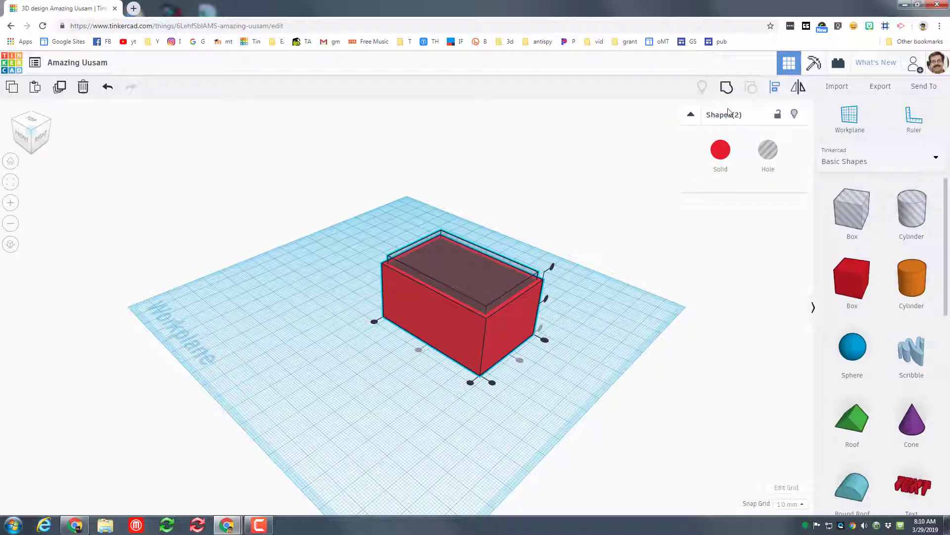
# - Group the box and inner hole into an open container, then add a 20 mm hole cube
pyautogui.click(728, 92)
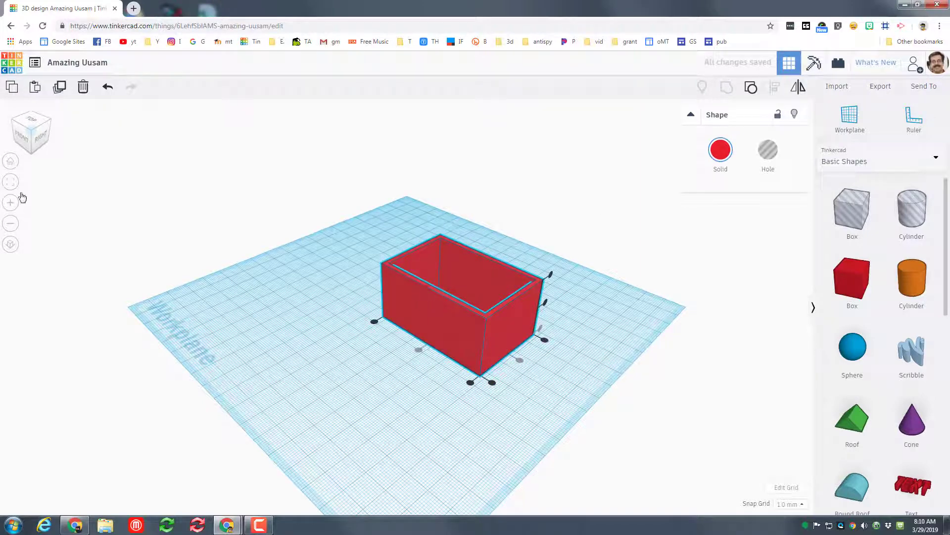
pyautogui.click(33, 121)
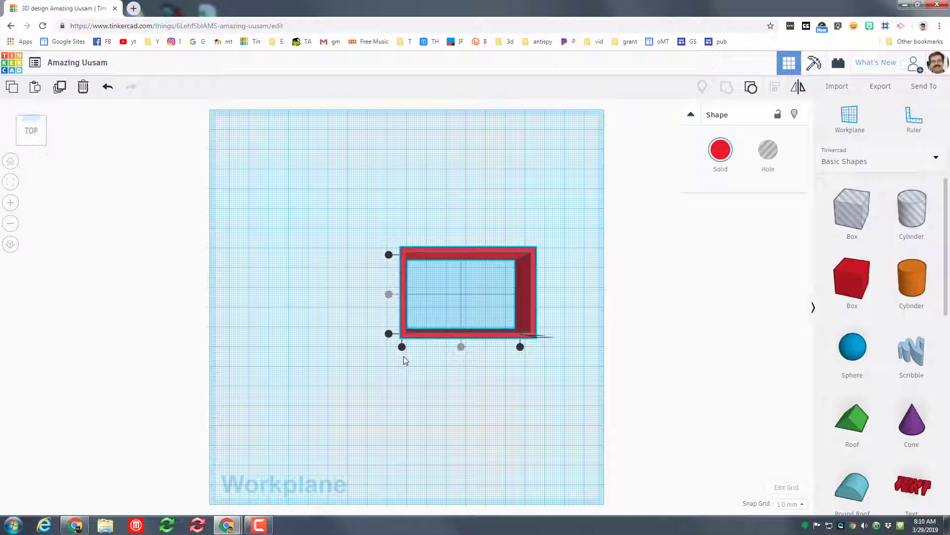
pyautogui.click(44, 146)
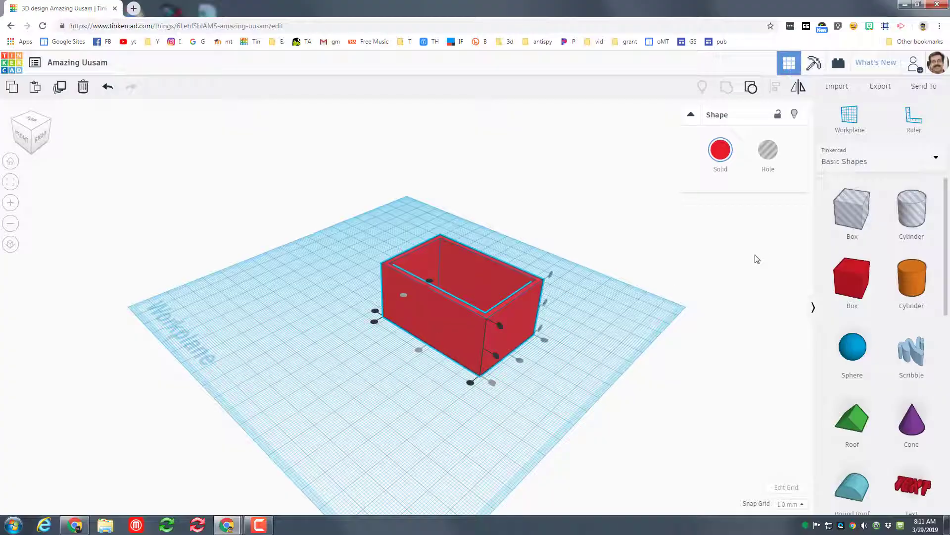
pyautogui.moveTo(827, 223); pyautogui.dragTo(384, 369)
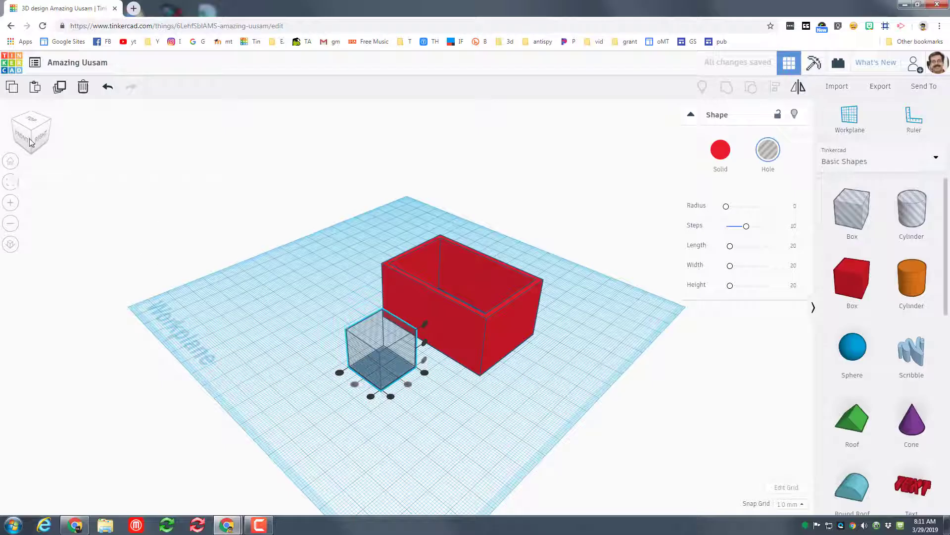
# - Resize the new hole box to 20 long, 10 wide and 15 mm tall
pyautogui.click(13, 188)
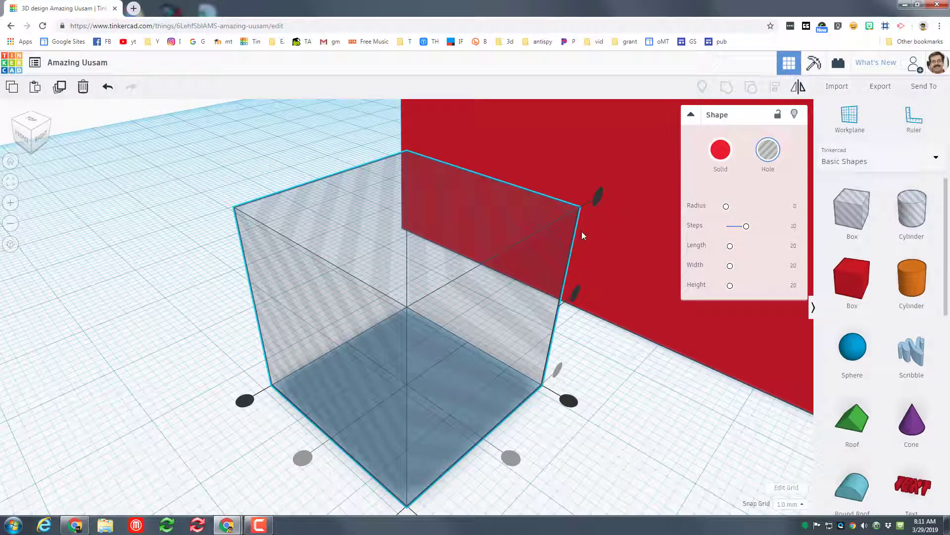
pyautogui.click(621, 435)
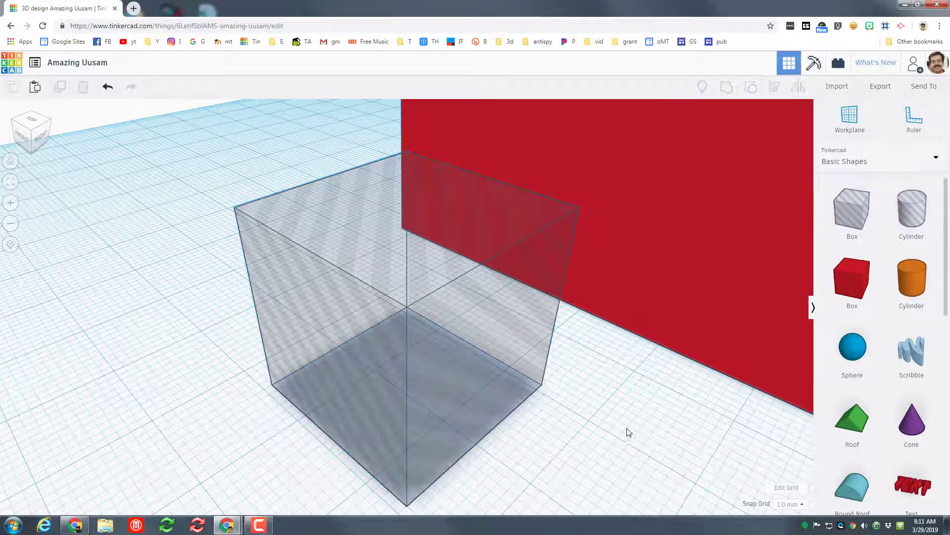
pyautogui.click(445, 399)
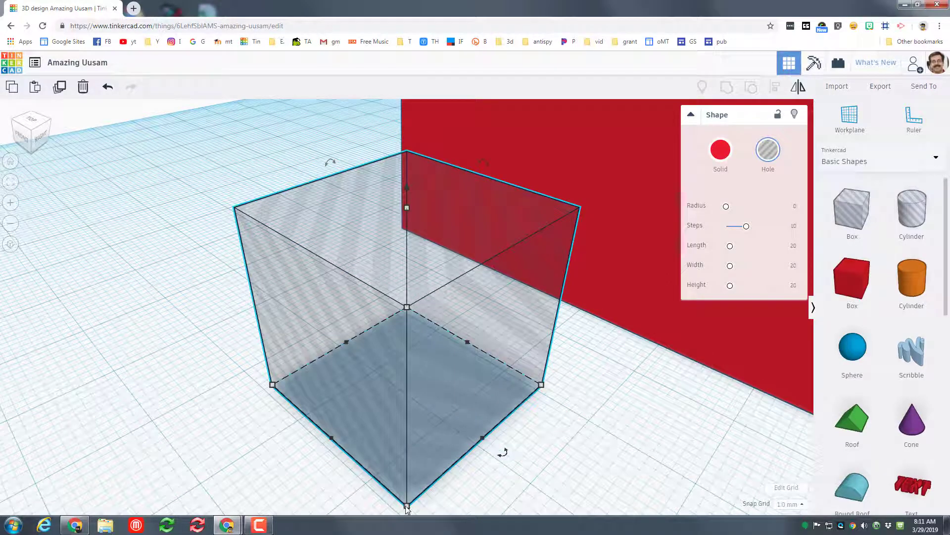
pyautogui.click(406, 506)
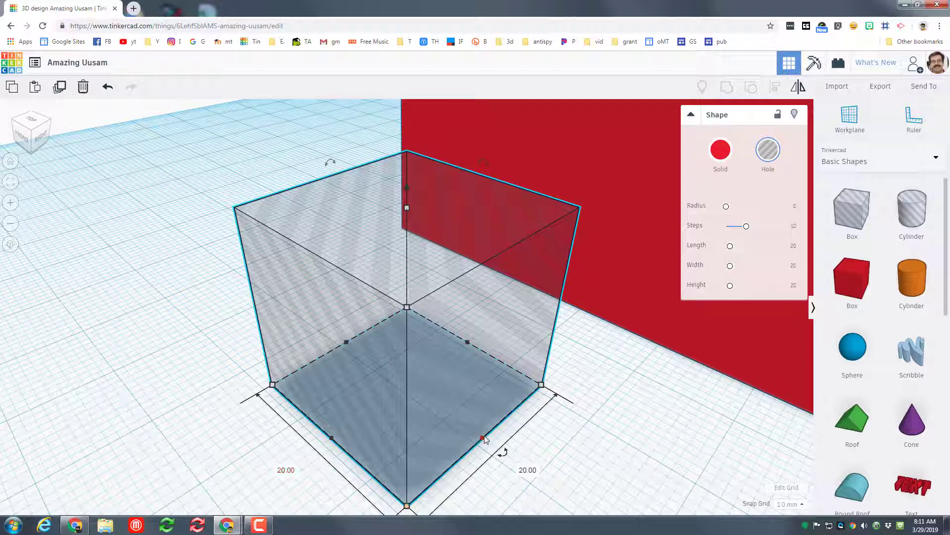
pyautogui.moveTo(484, 438); pyautogui.dragTo(394, 408)
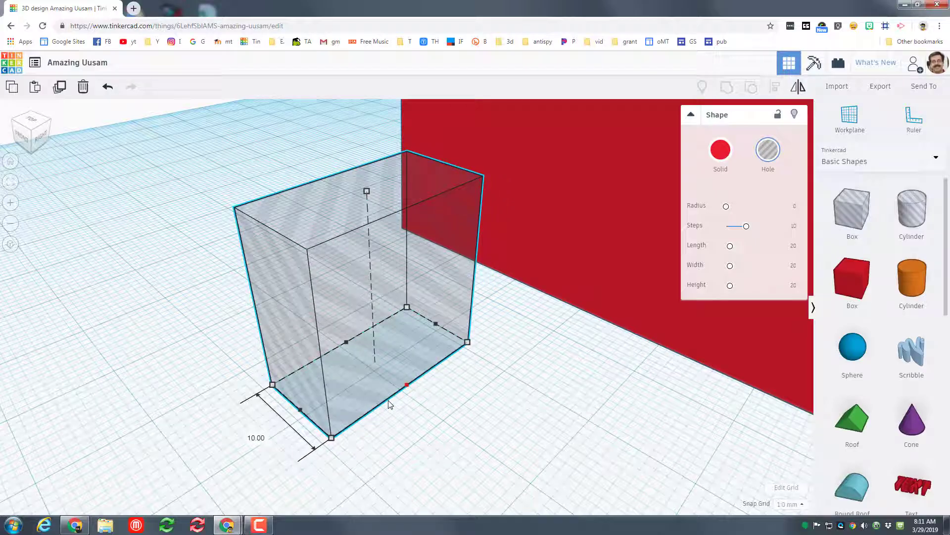
pyautogui.hotkey('ctrl', 'z')
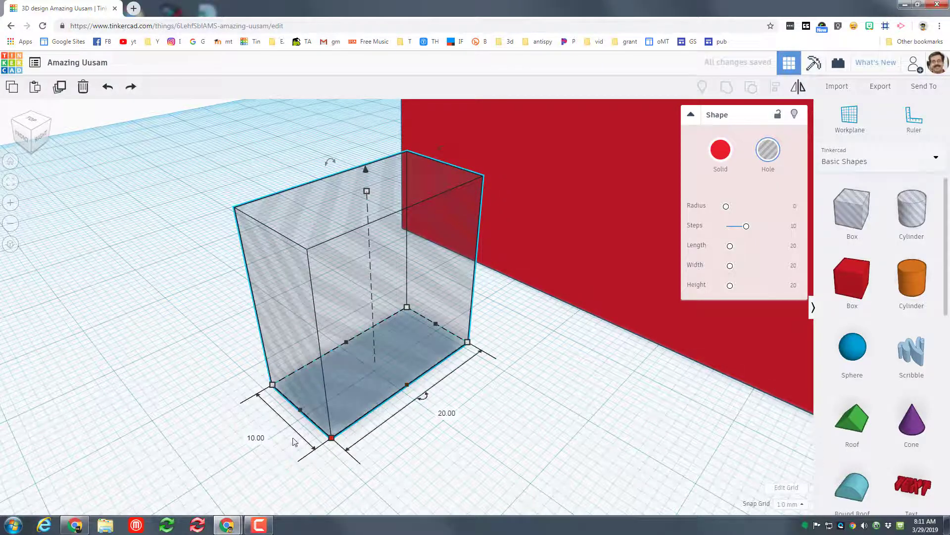
pyautogui.click(256, 438)
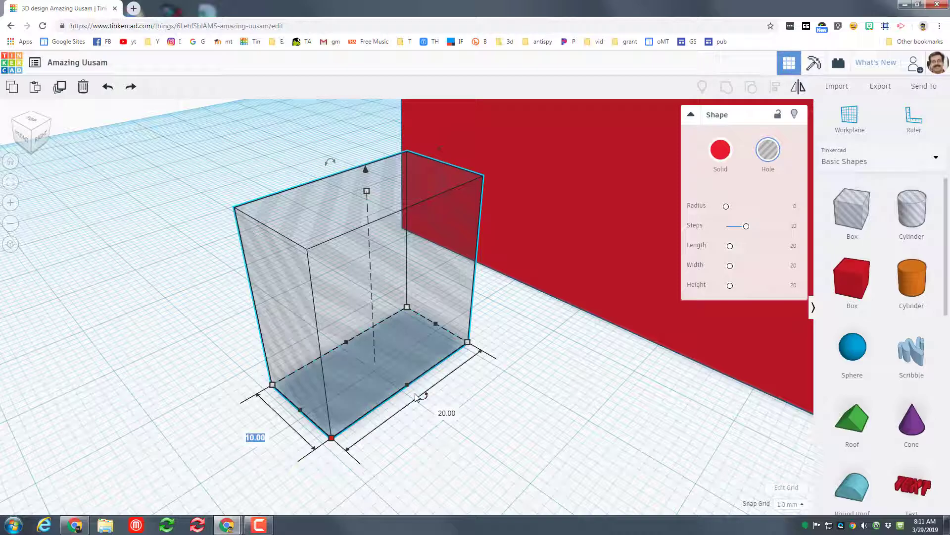
pyautogui.click(447, 416)
pyautogui.moveTo(366, 193)
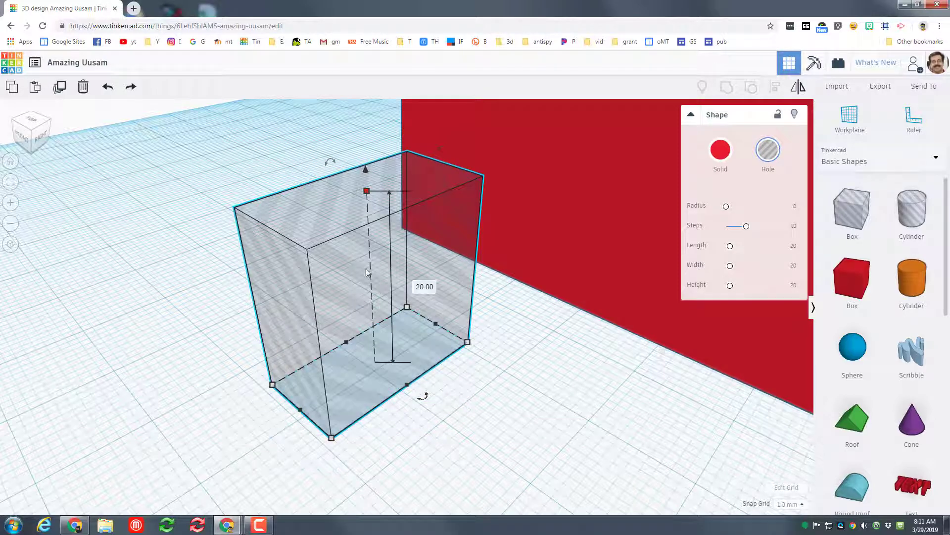
pyautogui.click(421, 291)
pyautogui.write('15')
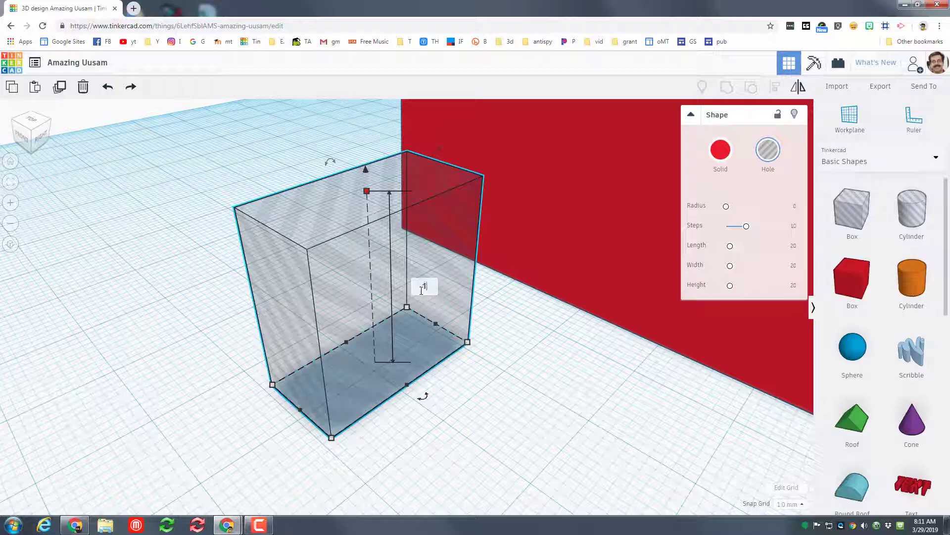
pyautogui.press('Return')
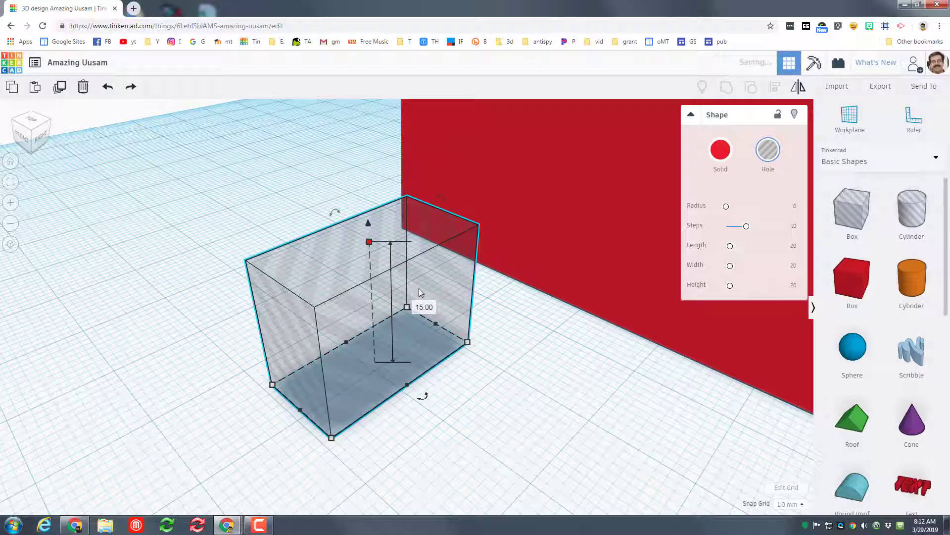
# - Nudge the door hole box with arrow keys into the red box's front wall
pyautogui.click(22, 133)
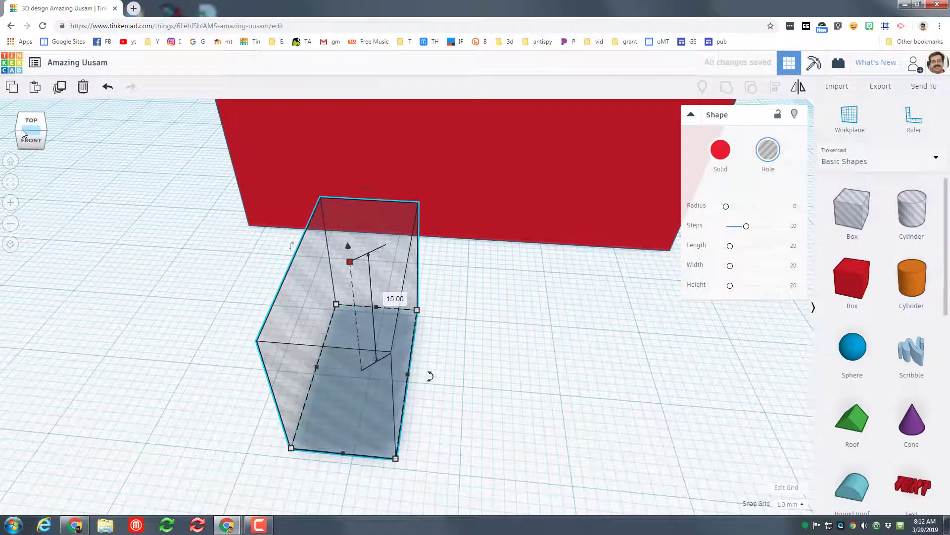
pyautogui.click(11, 162)
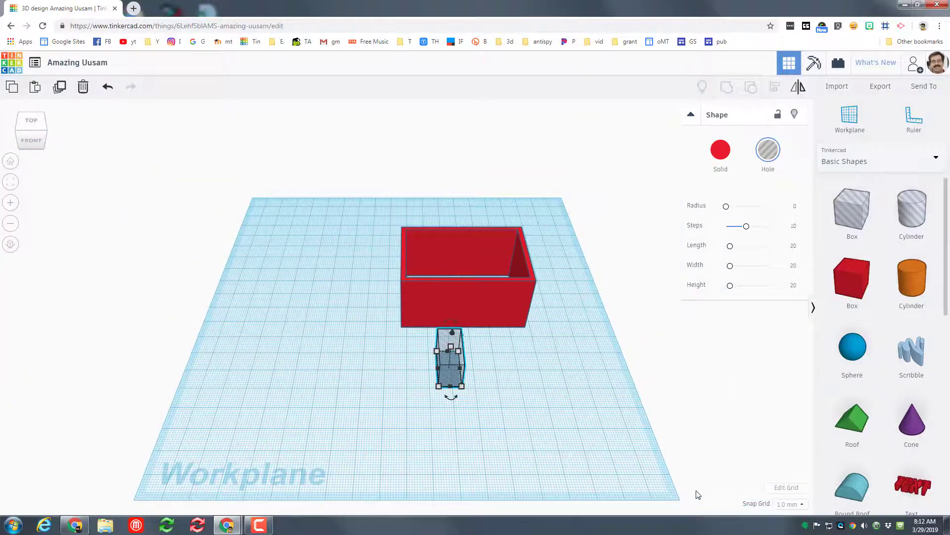
pyautogui.press('Right')
pyautogui.press('Right')
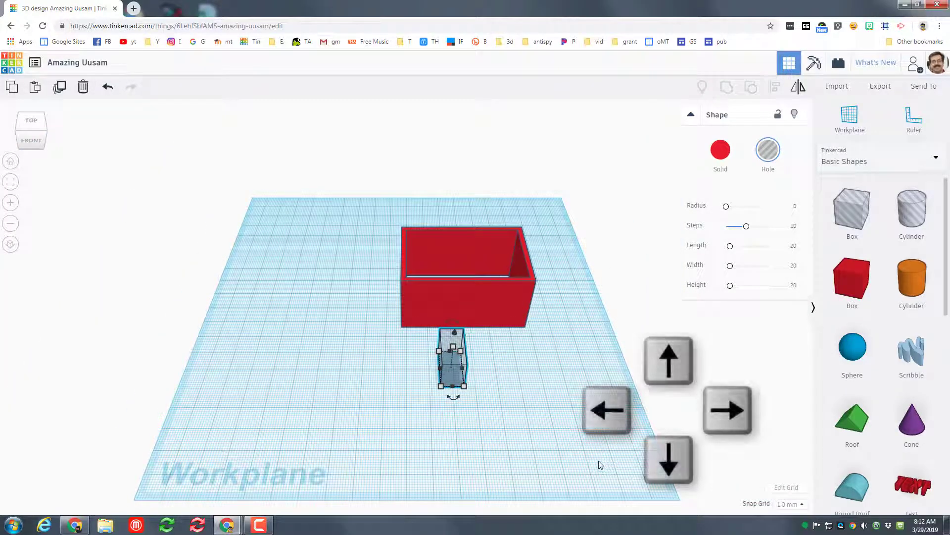
pyautogui.press('Right')
pyautogui.press('Right')
pyautogui.press('Up')
pyautogui.press('Up')
pyautogui.press('Up')
pyautogui.press('Up')
pyautogui.press('Up')
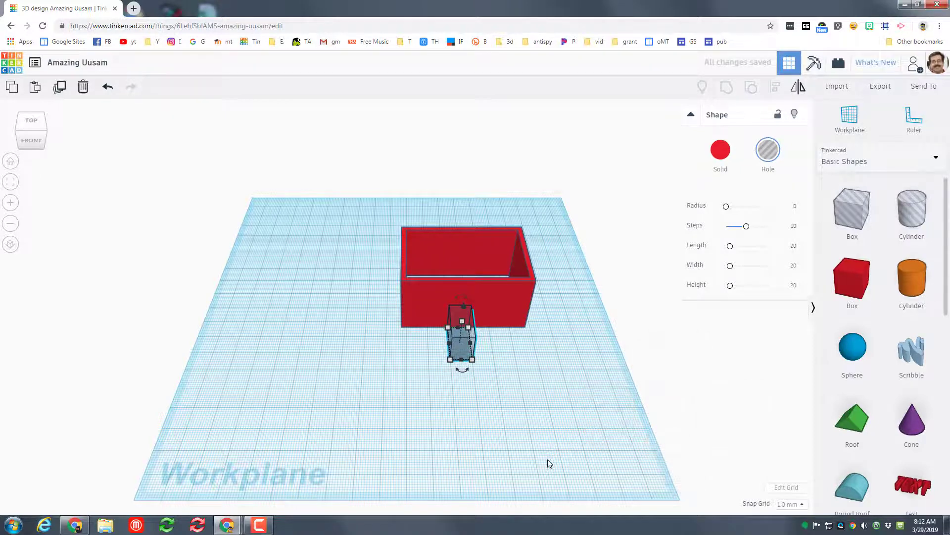
pyautogui.press('Up')
pyautogui.press('Up')
pyautogui.press('Up')
pyautogui.press('Up')
pyautogui.press('Up')
pyautogui.press('Right')
pyautogui.press('Right')
pyautogui.press('Right')
pyautogui.press('Right')
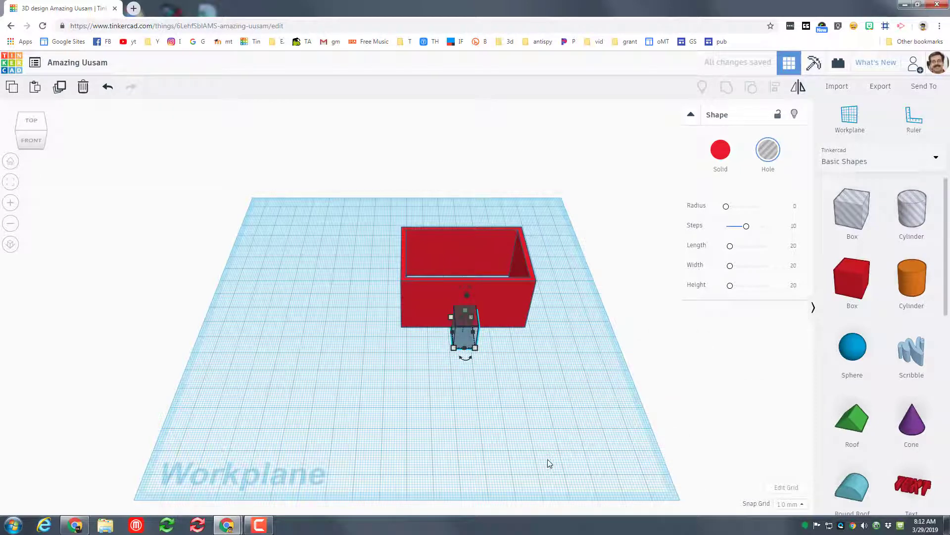
pyautogui.press('Left')
pyautogui.press('Left')
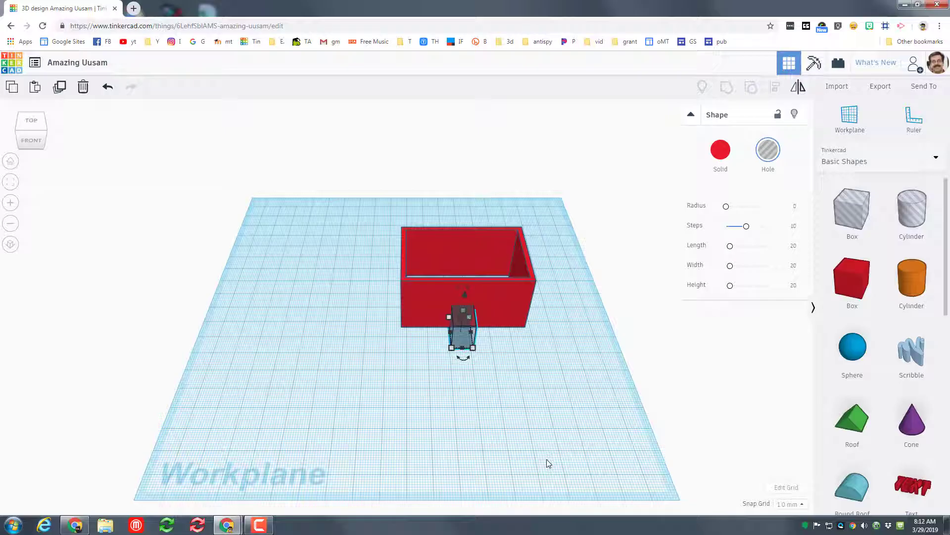
pyautogui.press('Left')
pyautogui.press('Left')
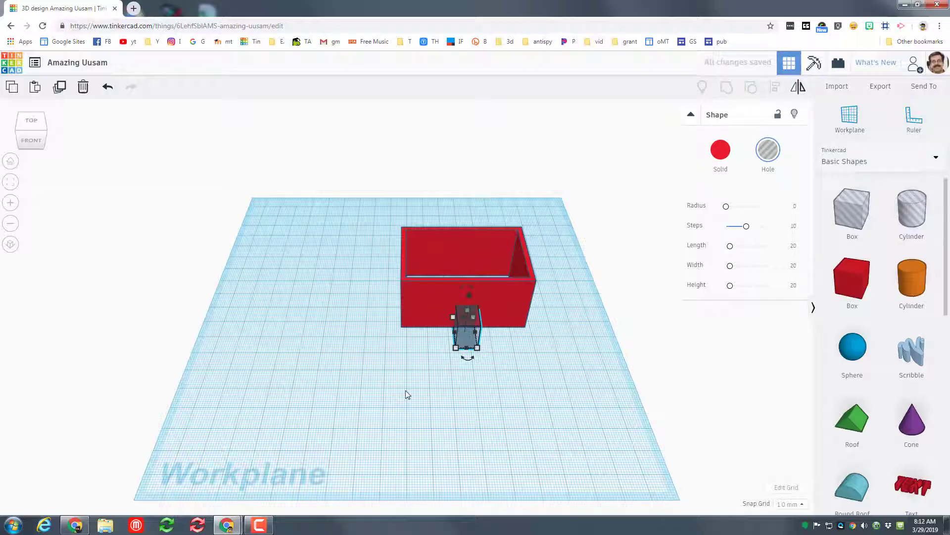
# - Align the door hole to the centre of the front wall and view from the top
pyautogui.moveTo(365, 206); pyautogui.dragTo(578, 376)
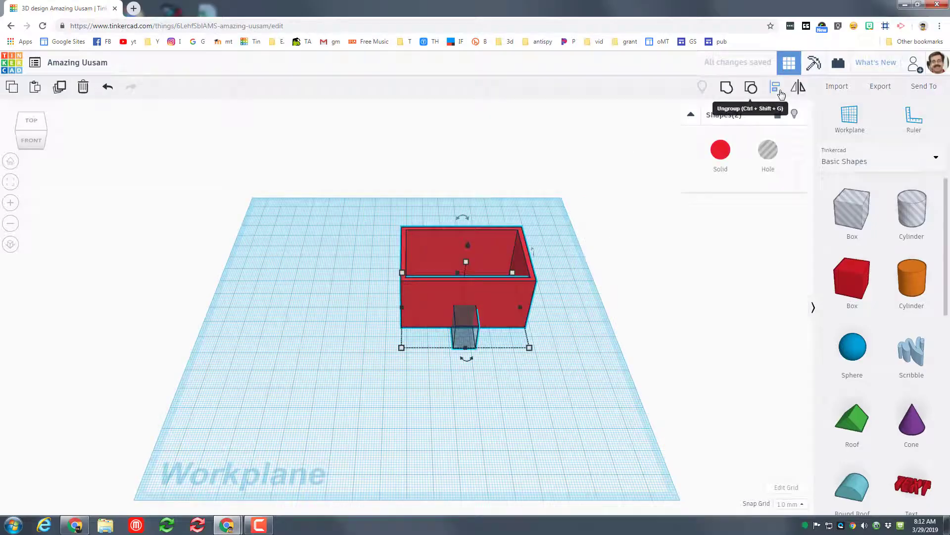
pyautogui.click(467, 359)
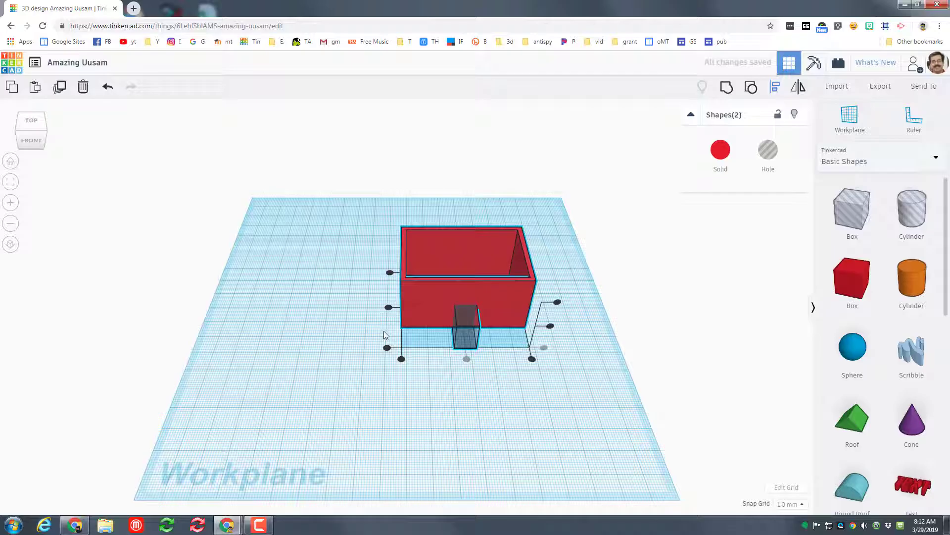
pyautogui.click(468, 393)
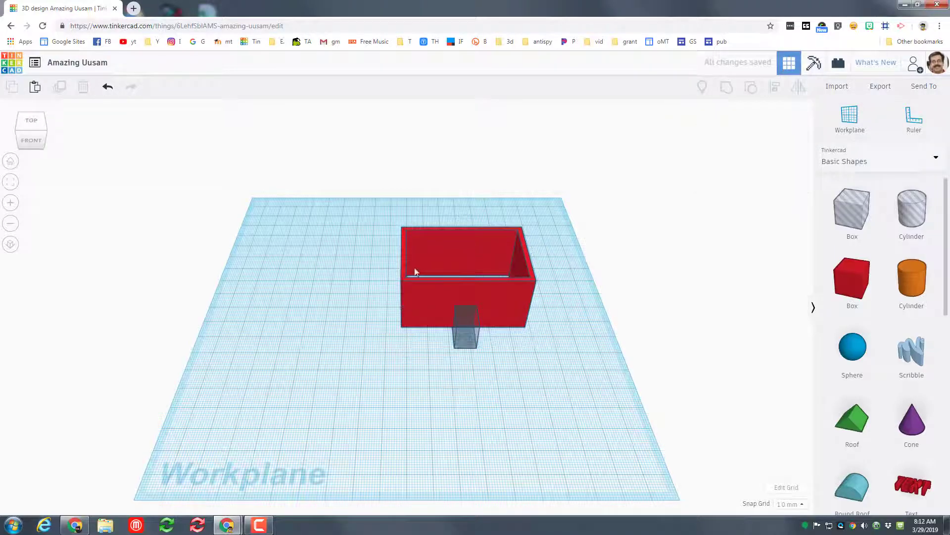
pyautogui.click(31, 122)
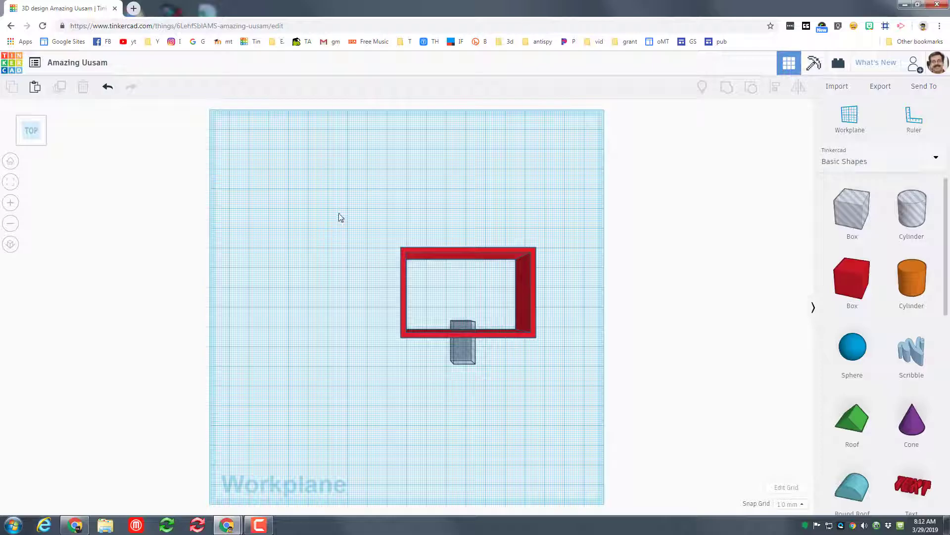
# - Group the red box with the door hole to cut the doorway, then orbit to check it
pyautogui.moveTo(346, 205); pyautogui.dragTo(574, 399)
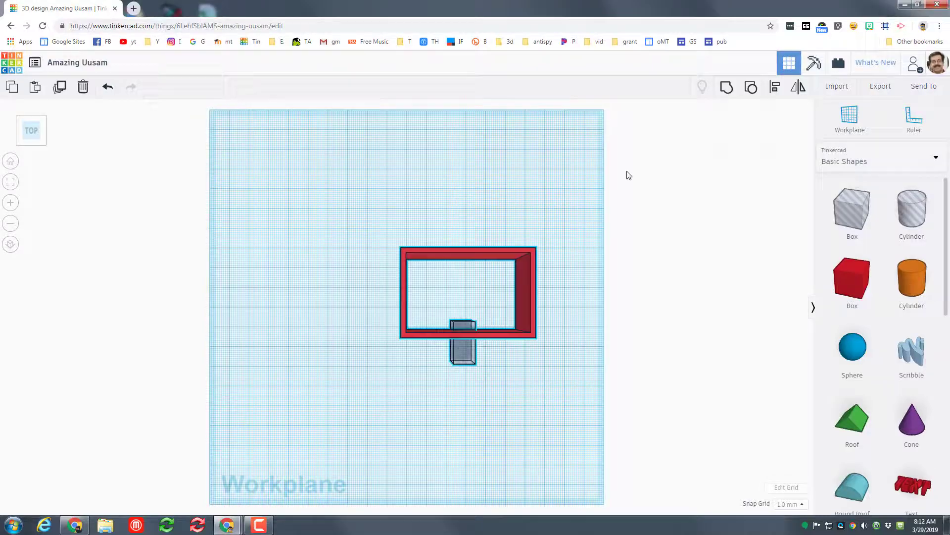
pyautogui.click(724, 93)
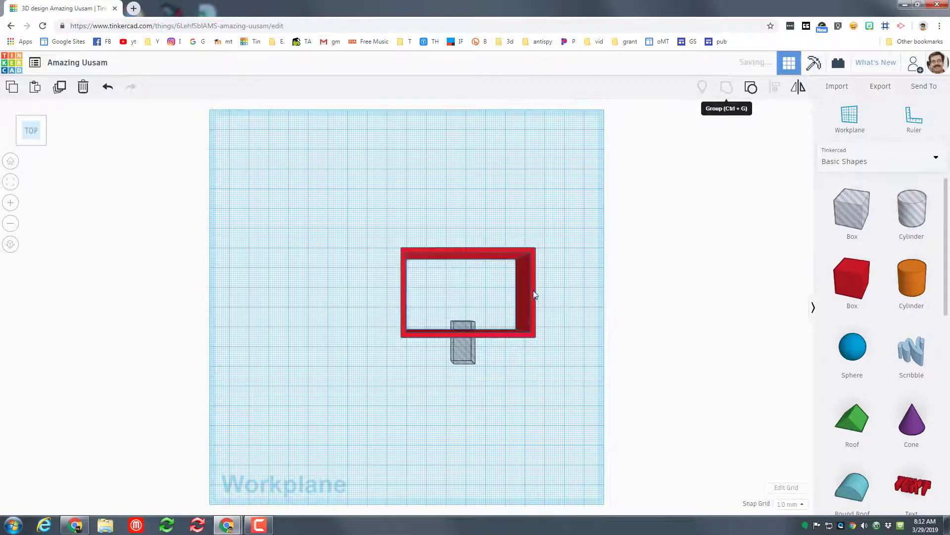
pyautogui.click(31, 144)
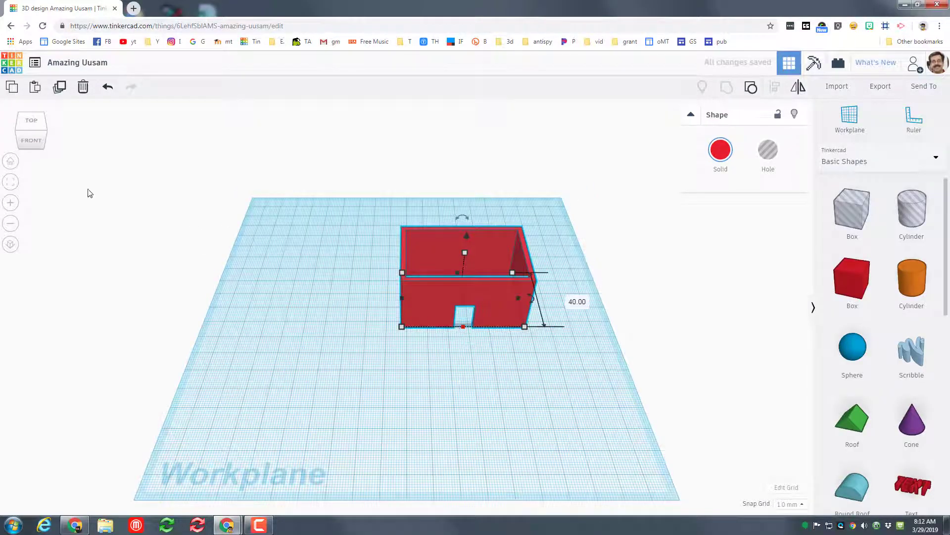
pyautogui.click(25, 143)
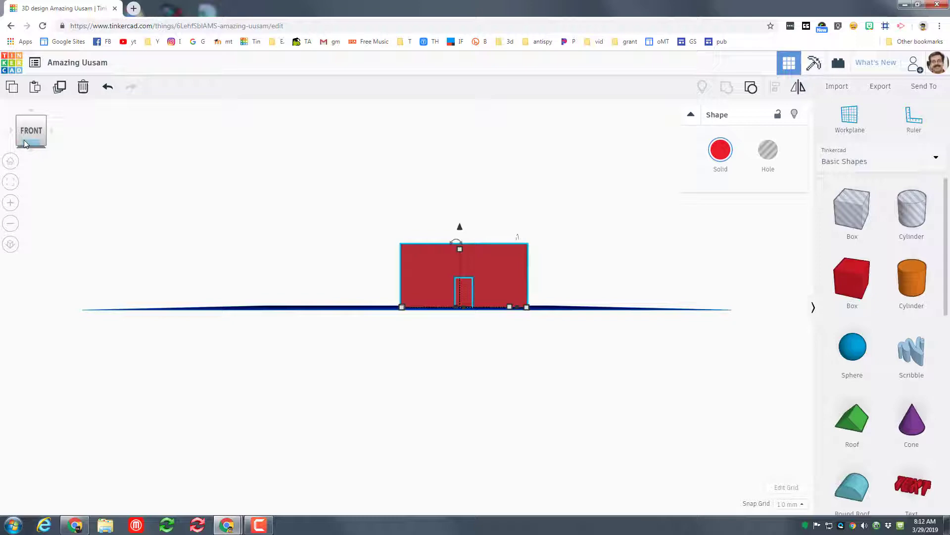
pyautogui.click(48, 122)
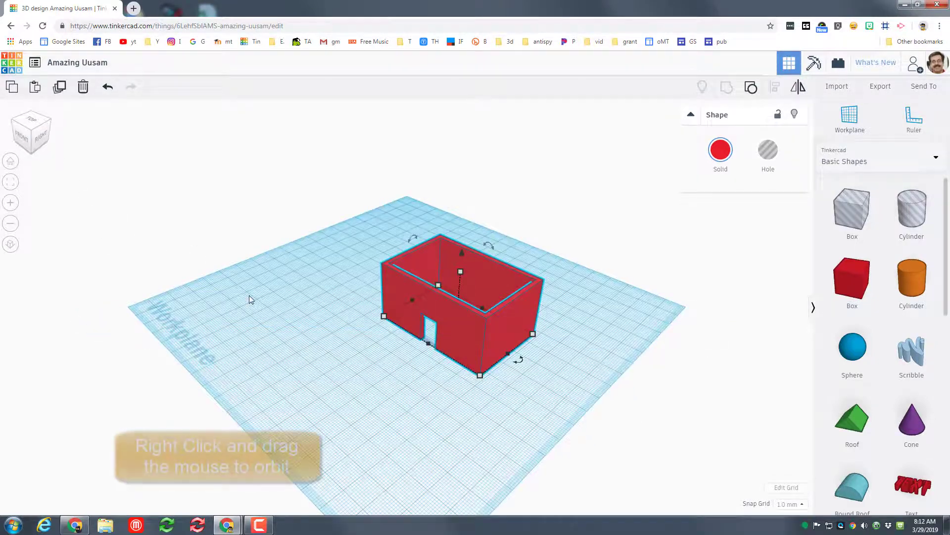
pyautogui.moveTo(322, 350); pyautogui.dragTo(314, 288, button='right')
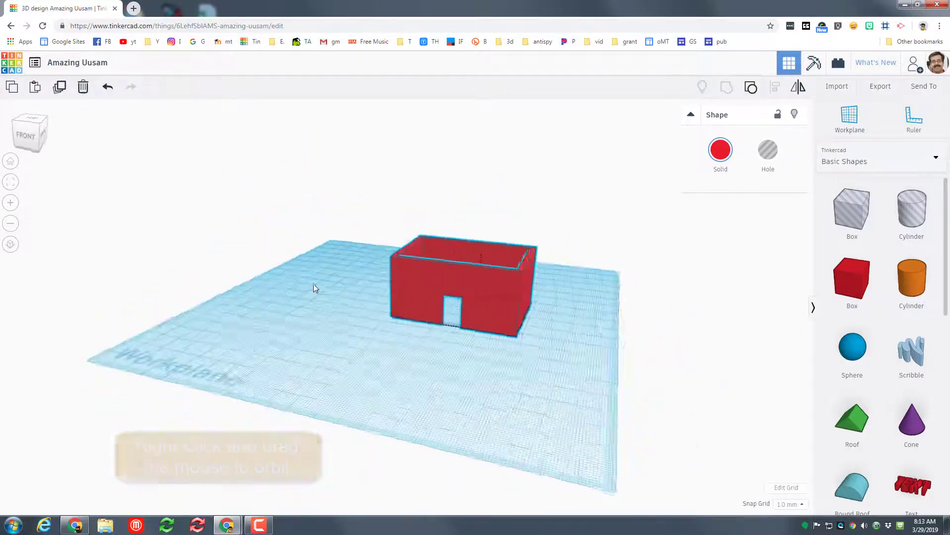
# - Rename the design from 'Amazing Uusam' to 'house mdh8'
pyautogui.click(83, 63)
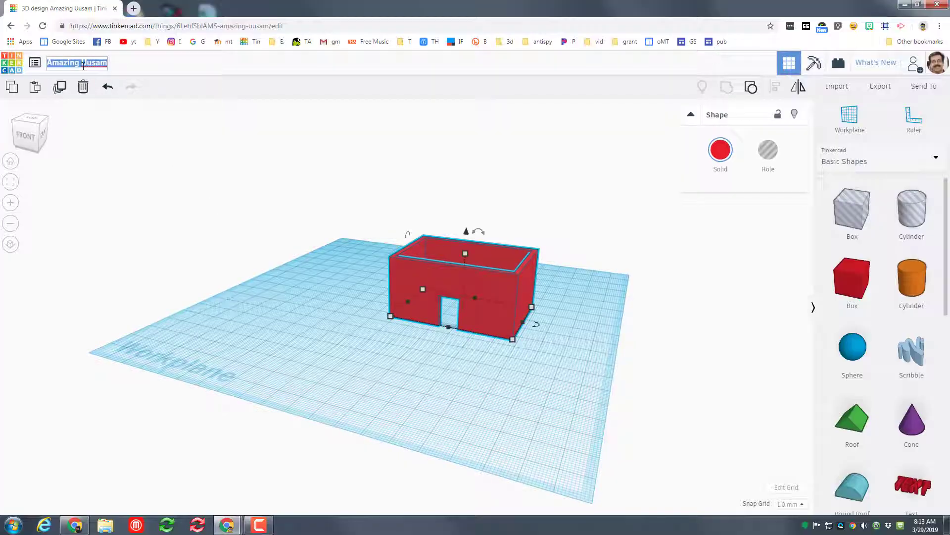
pyautogui.write('house mdh8')
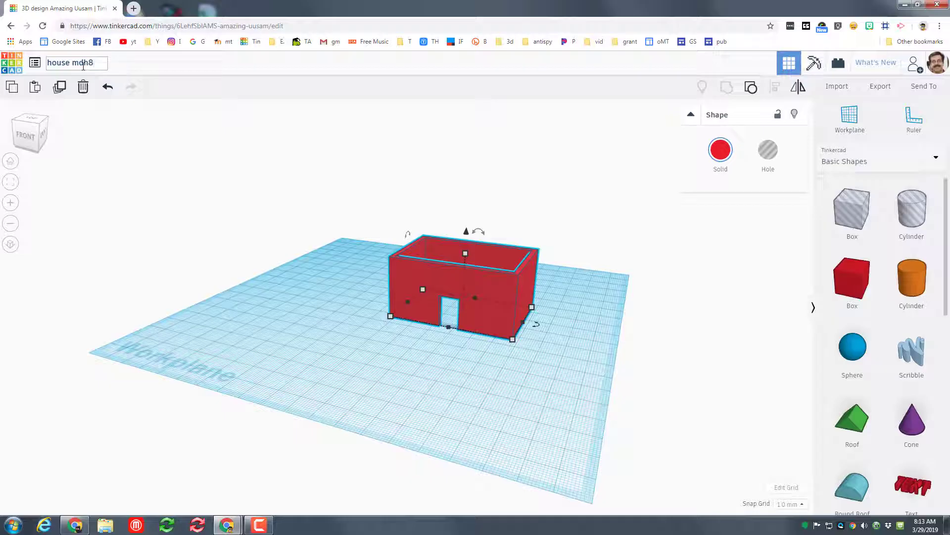
pyautogui.press('Return')
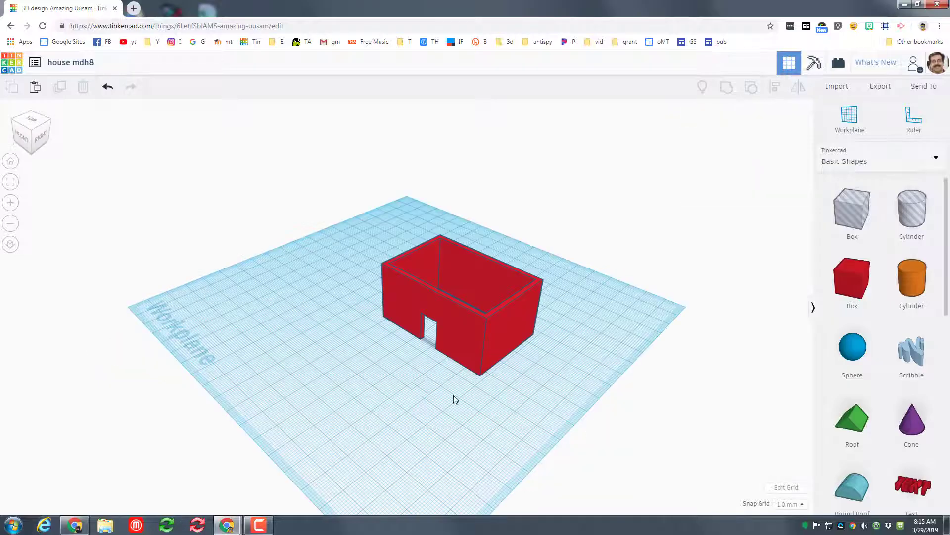
# - Add a hole box, set the snap grid to 5.0 mm, and shrink it to a 10 mm cube
pyautogui.click(846, 217)
pyautogui.click(332, 384)
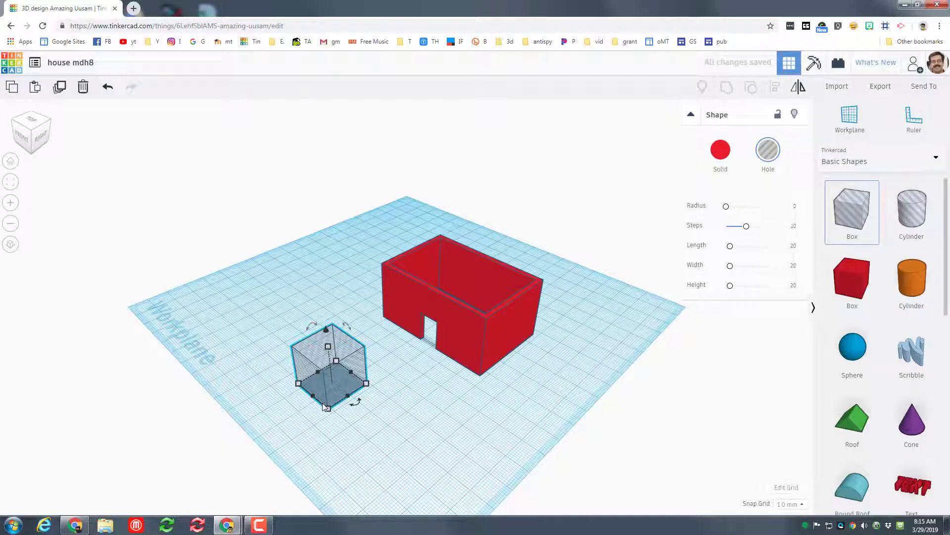
pyautogui.click(782, 505)
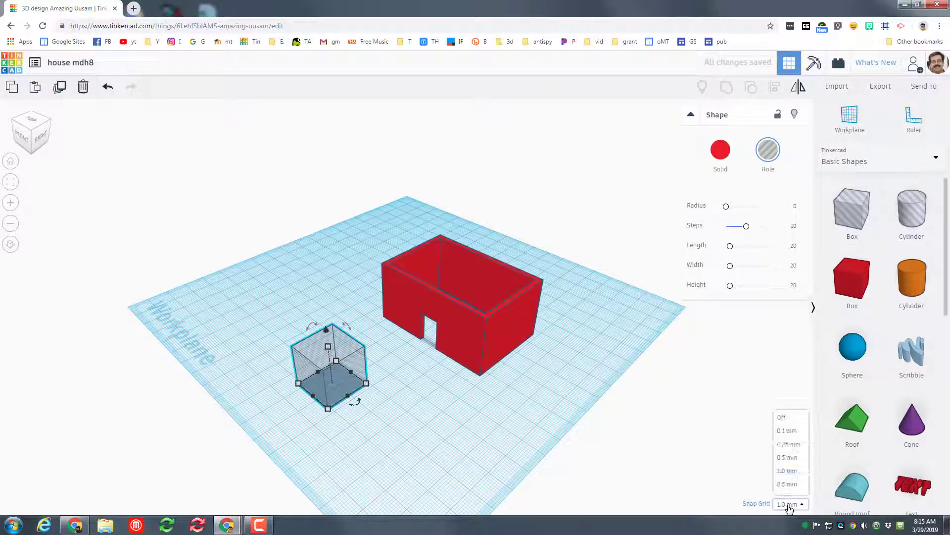
pyautogui.click(785, 483)
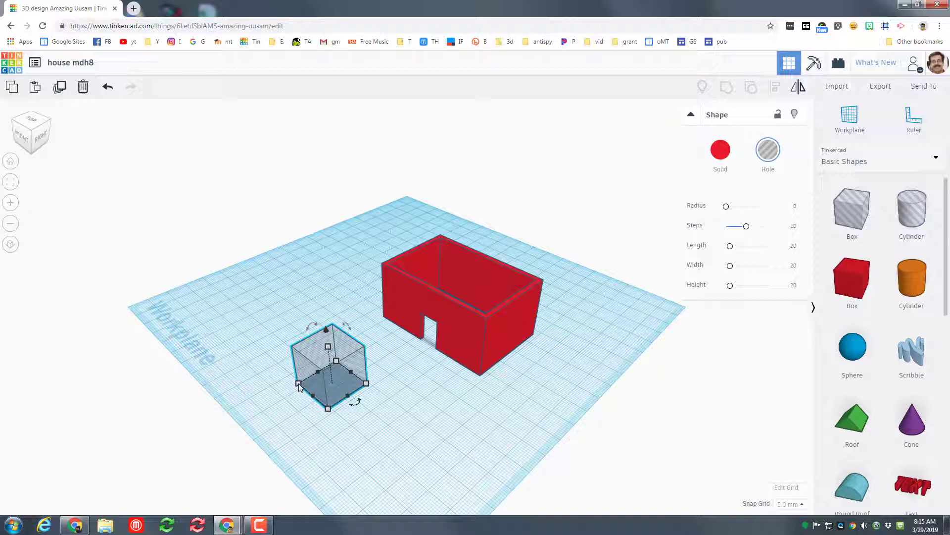
pyautogui.keyDown('shift'); pyautogui.moveTo(328, 349); pyautogui.dragTo(322, 369); pyautogui.keyUp('shift')
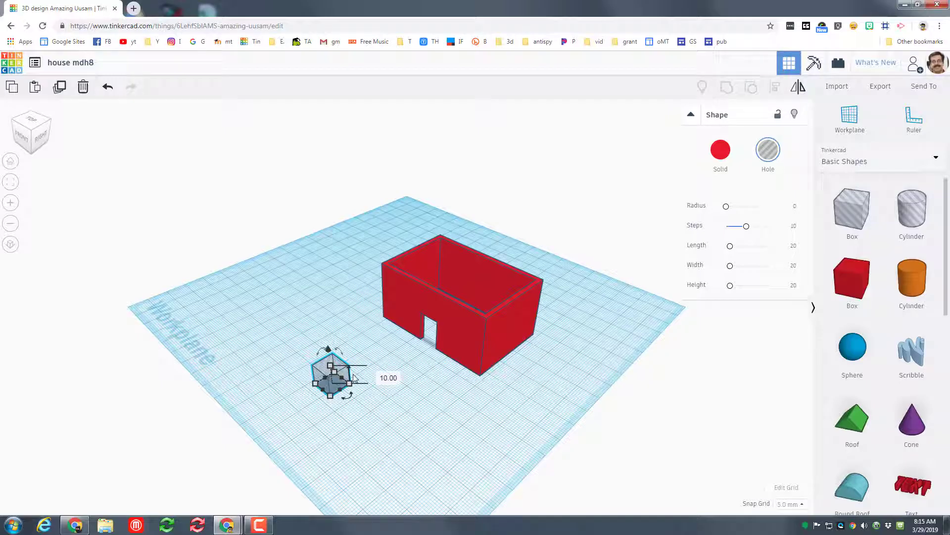
# - Move the small hole into the house's front wall and raise it off the ground
pyautogui.press('Left')
pyautogui.press('Up')
pyautogui.press('Up')
pyautogui.press('Up')
pyautogui.press('Up')
pyautogui.press('Up')
pyautogui.press('Up')
pyautogui.press('Up')
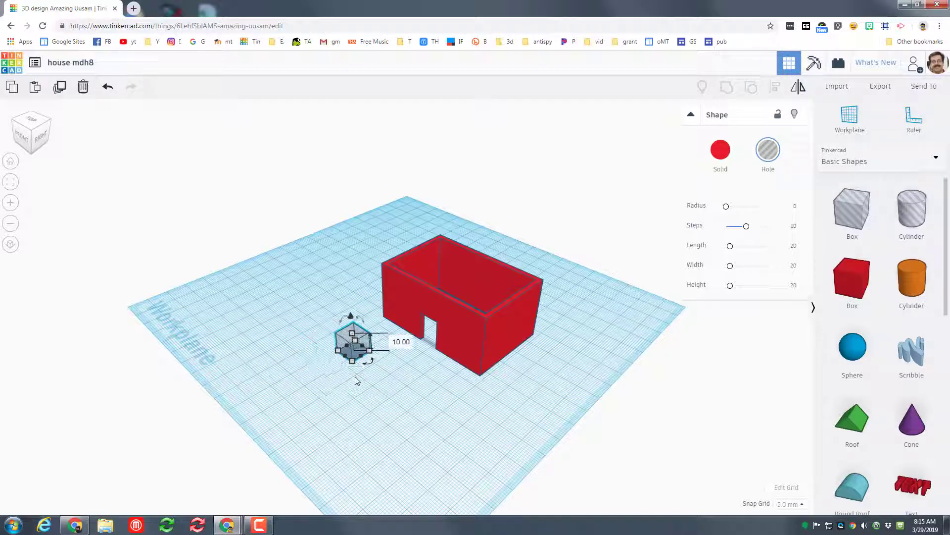
pyautogui.press('Up')
pyautogui.press('Up')
pyautogui.press('Up')
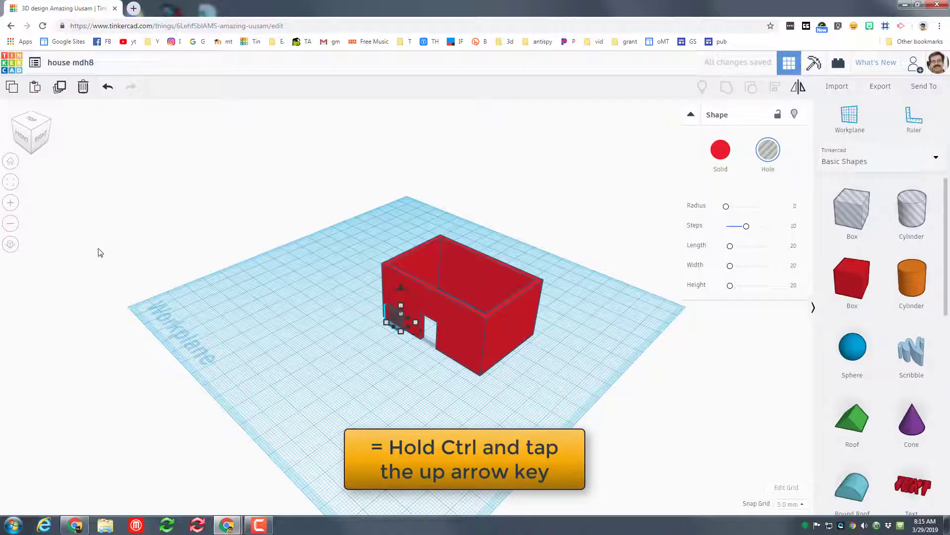
pyautogui.click(23, 133)
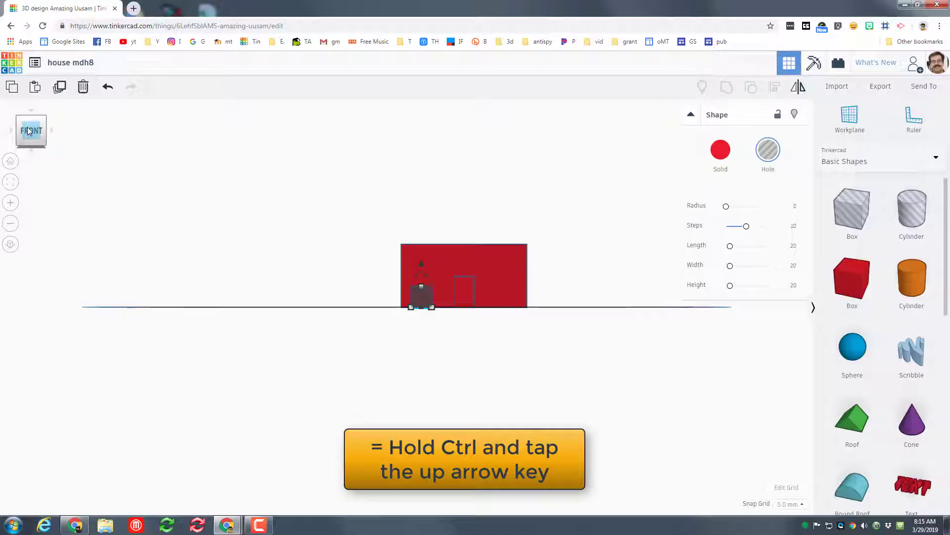
pyautogui.hotkey('ctrl', 'Up')
pyautogui.hotkey('ctrl', 'Up')
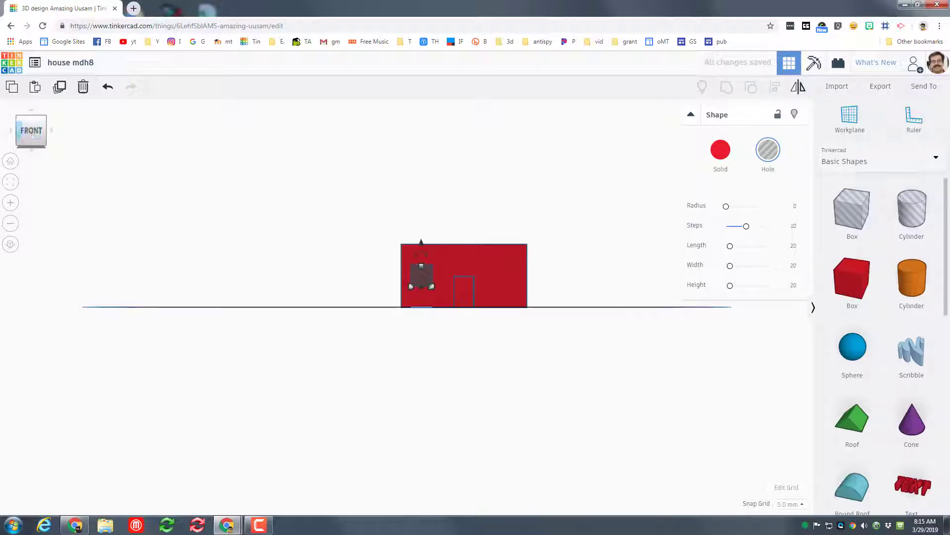
pyautogui.click(43, 121)
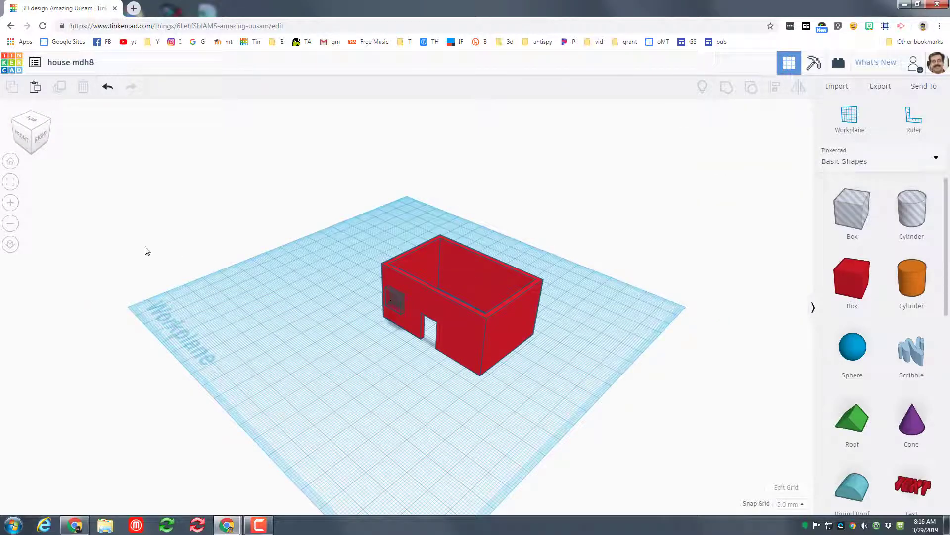
# - Duplicate the window hole and move the copy to the right of the door
pyautogui.click(395, 299)
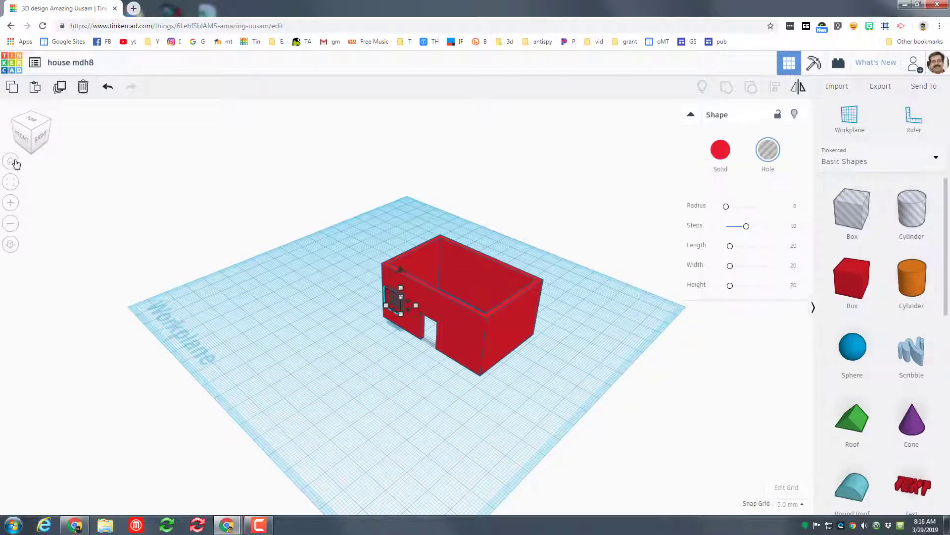
pyautogui.click(22, 131)
pyautogui.hotkey('ctrl', 'd')
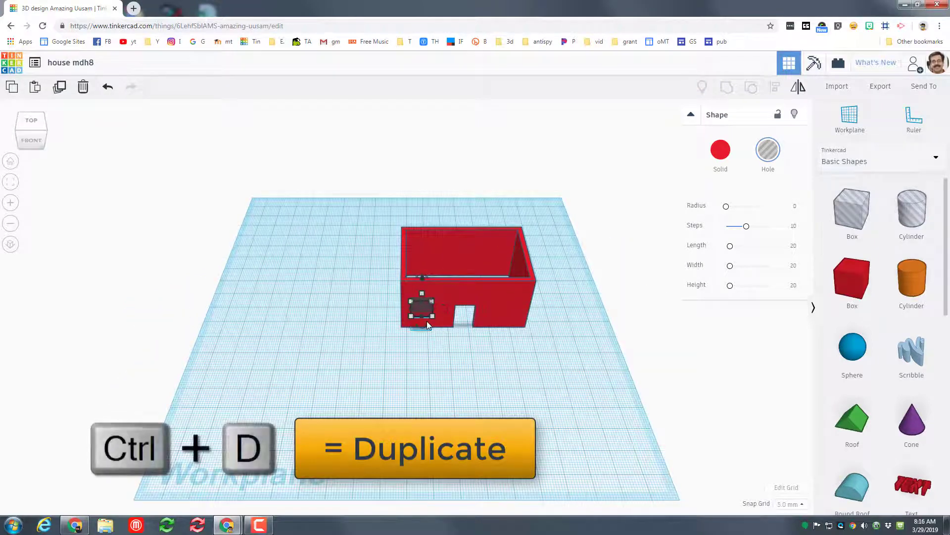
pyautogui.moveTo(429, 314)
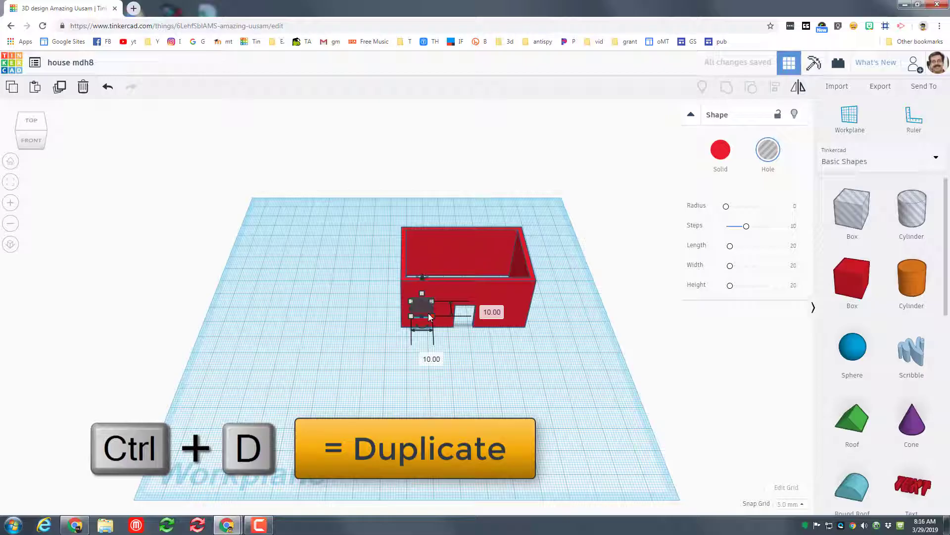
pyautogui.press('Right')
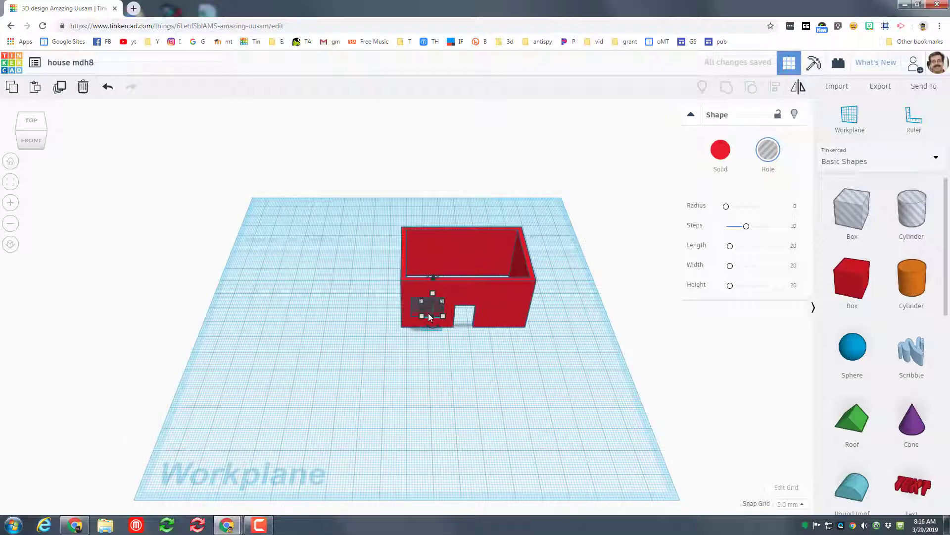
pyautogui.press('Right')
pyautogui.press('Right')
pyautogui.press('Right')
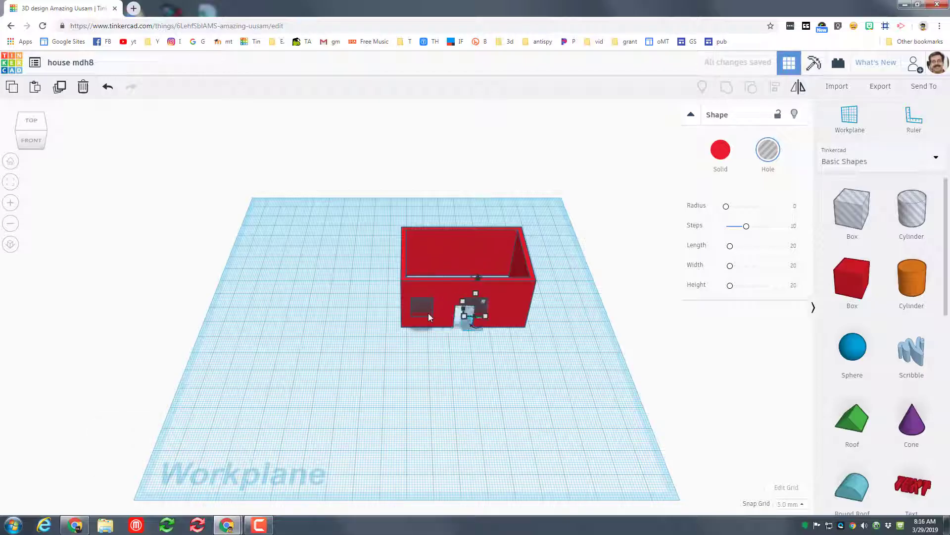
pyautogui.press('Right')
pyautogui.press('Right')
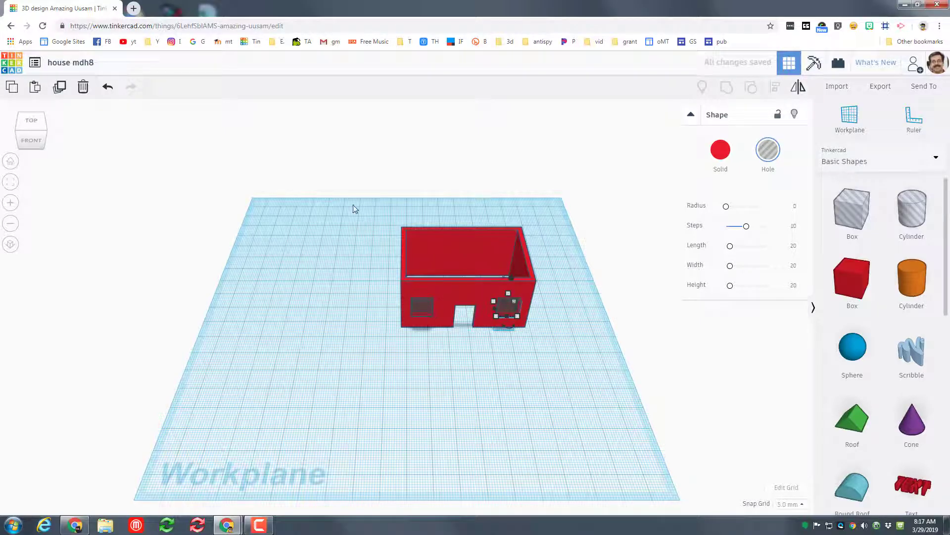
# - Group the walls with all hole shapes to cut both windows and the door through
pyautogui.moveTo(345, 199); pyautogui.dragTo(552, 399)
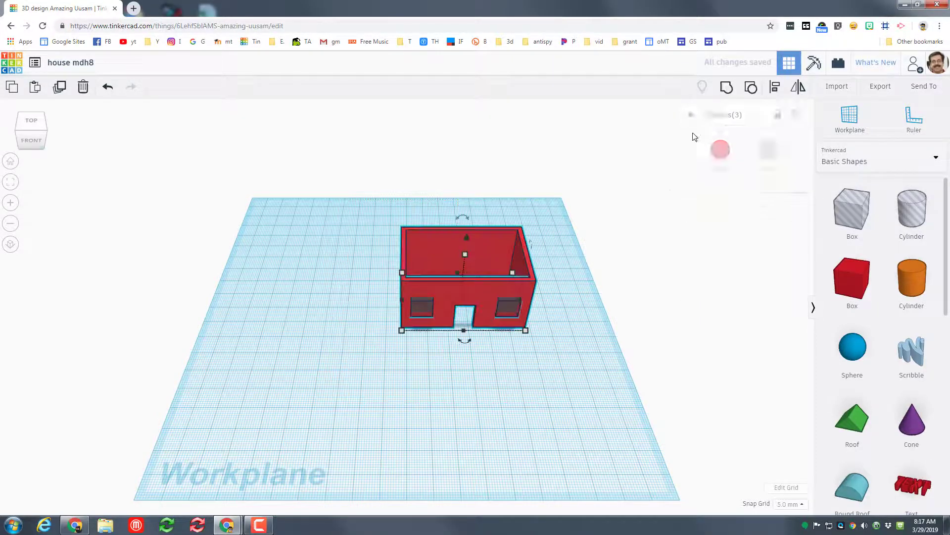
pyautogui.click(727, 87)
pyautogui.click(473, 396)
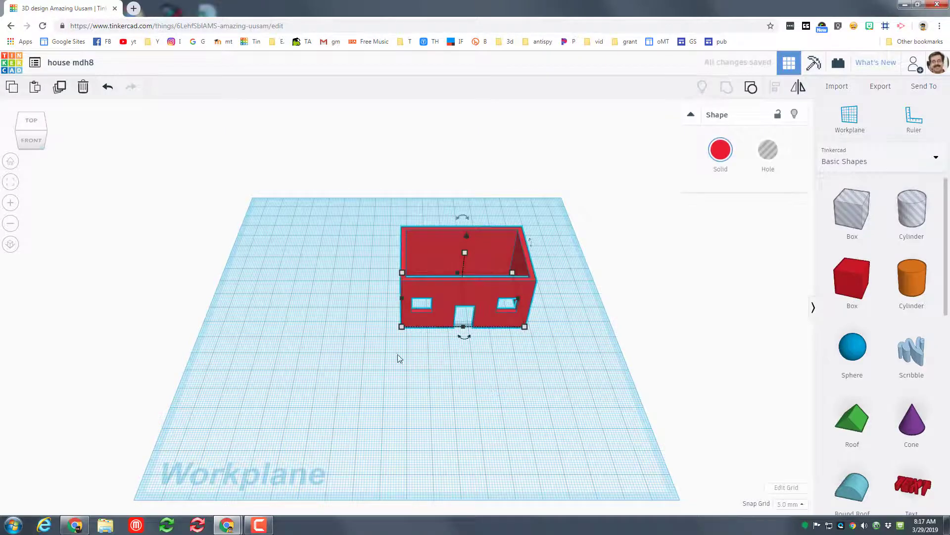
pyautogui.moveTo(400, 358)
pyautogui.mouseDown(button='right')
pyautogui.moveTo(454, 336)
pyautogui.moveTo(450, 357)
pyautogui.moveTo(486, 367)
pyautogui.moveTo(415, 357)
pyautogui.mouseUp(button='right')
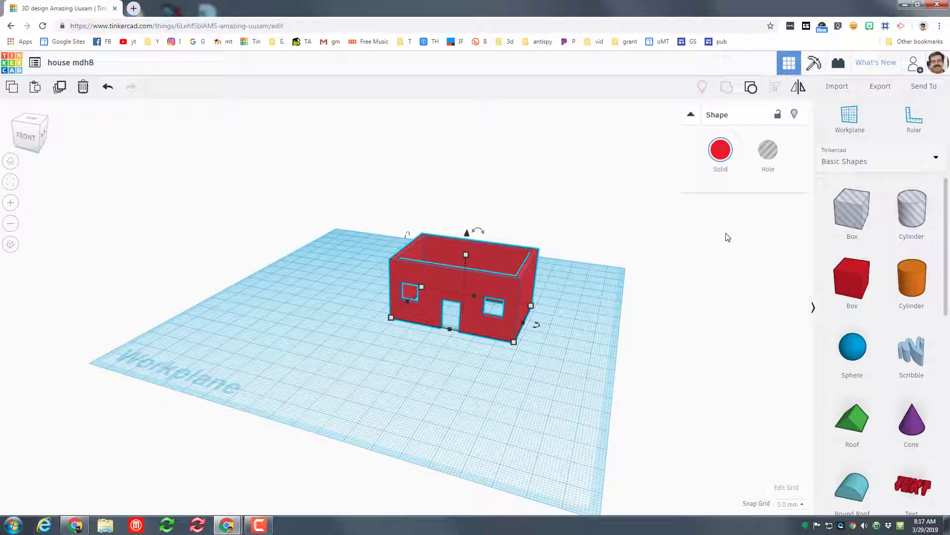
# - Set a workplane on the house wall and drop a Roof shape onto the house
pyautogui.click(851, 122)
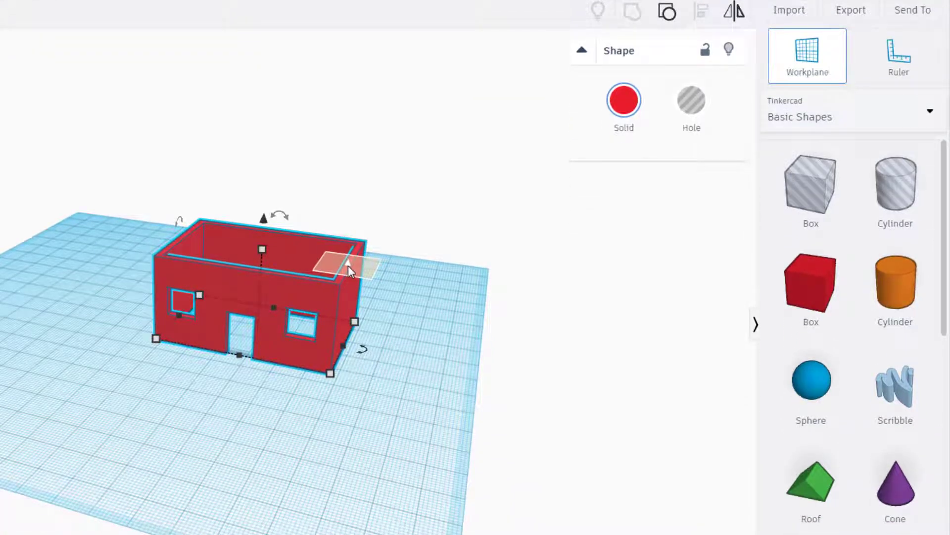
pyautogui.click(349, 352)
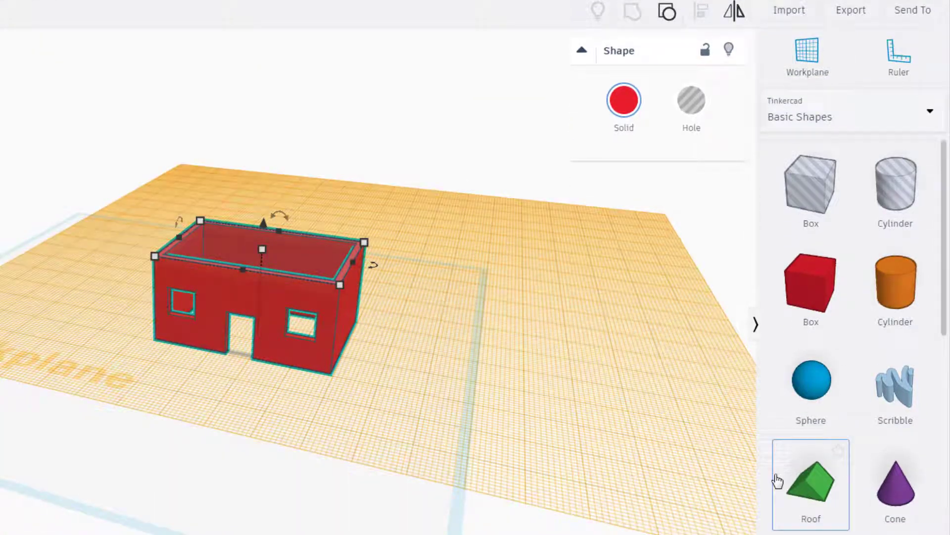
pyautogui.moveTo(776, 470)
pyautogui.mouseDown()
pyautogui.moveTo(337, 296)
pyautogui.moveTo(395, 318)
pyautogui.mouseUp()
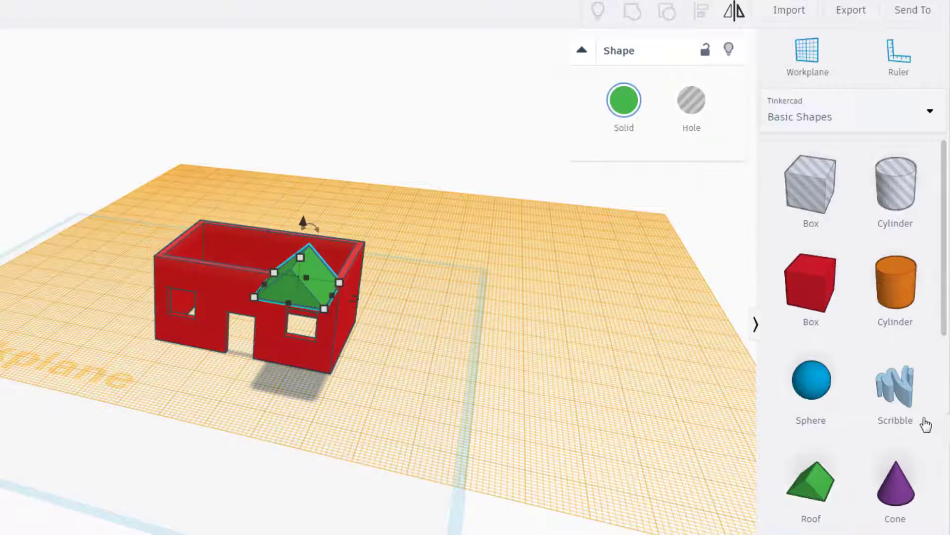
pyautogui.scroll(-2, 913, 431)
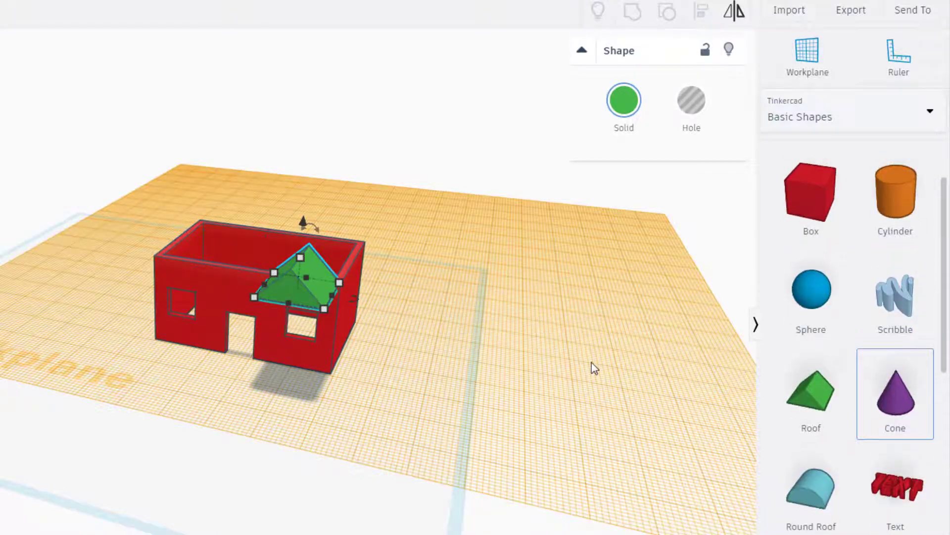
pyautogui.moveTo(465, 375); pyautogui.dragTo(485, 356, button='right')
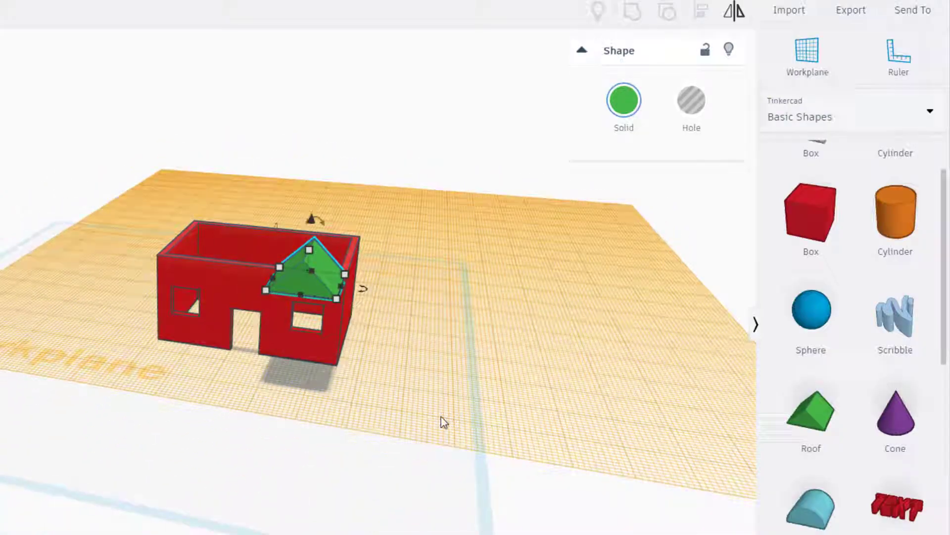
pyautogui.scroll(2, 349, 398)
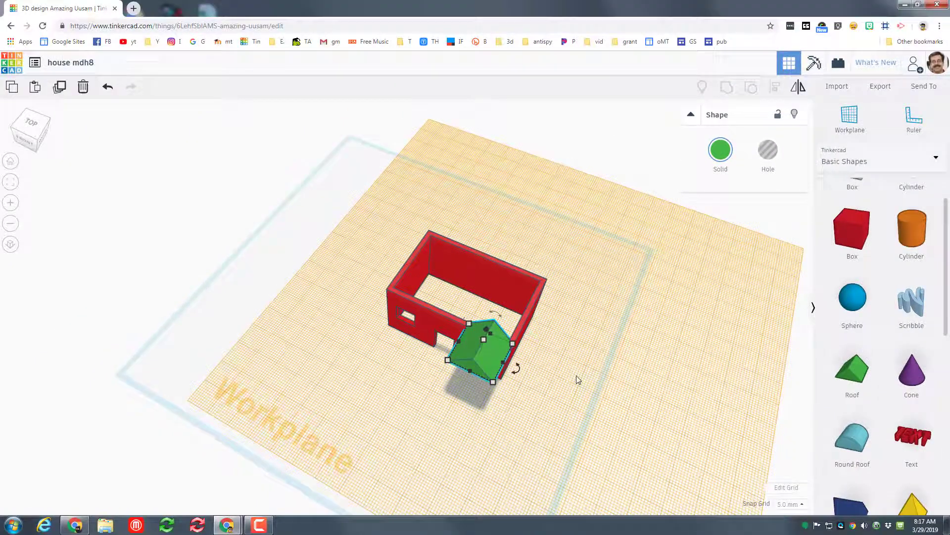
# - Nudge the roof back, set snap grid to 1.0 mm, and stretch the roof across the house
pyautogui.press('Up')
pyautogui.press('Up')
pyautogui.press('Up')
pyautogui.press('Up')
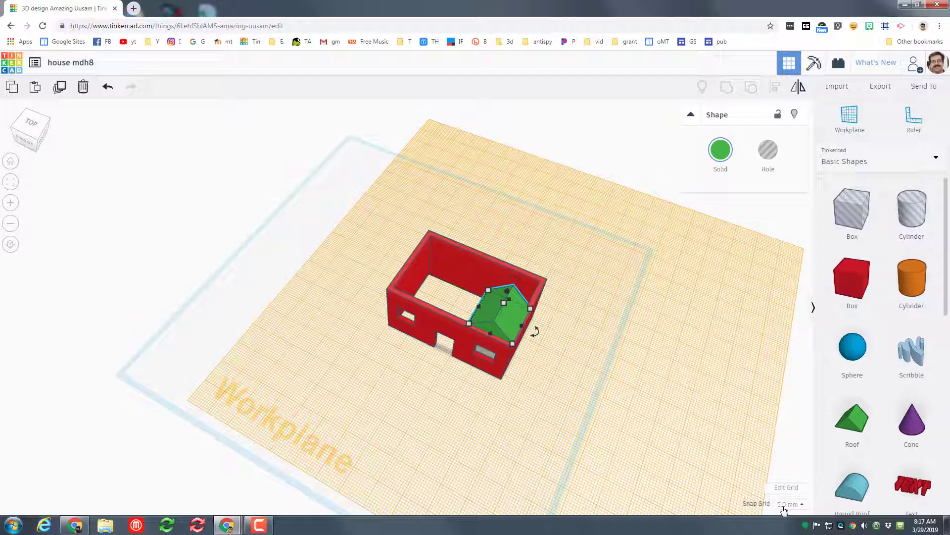
pyautogui.click(789, 504)
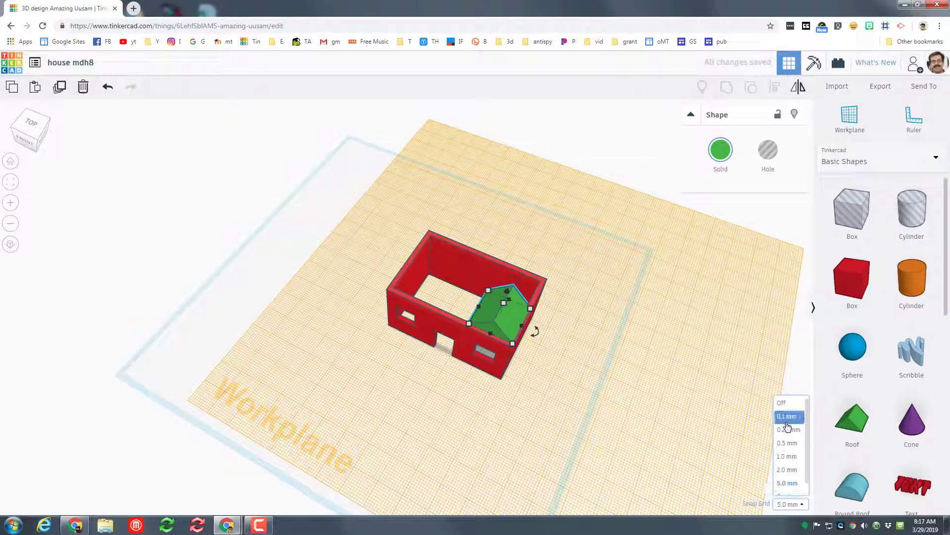
pyautogui.click(787, 456)
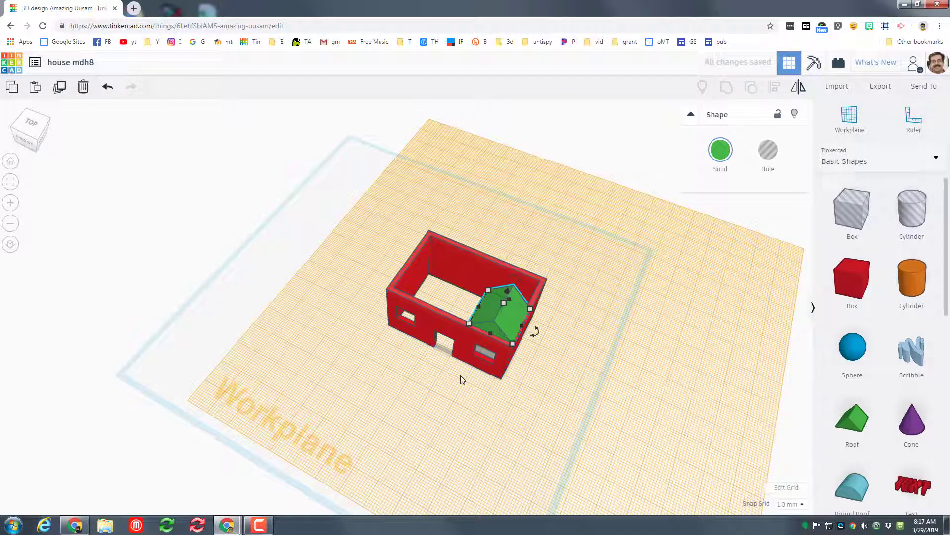
pyautogui.moveTo(479, 310); pyautogui.dragTo(397, 270)
# - Set the roof to 60 by 40 and return to the default workplane
pyautogui.click(419, 357)
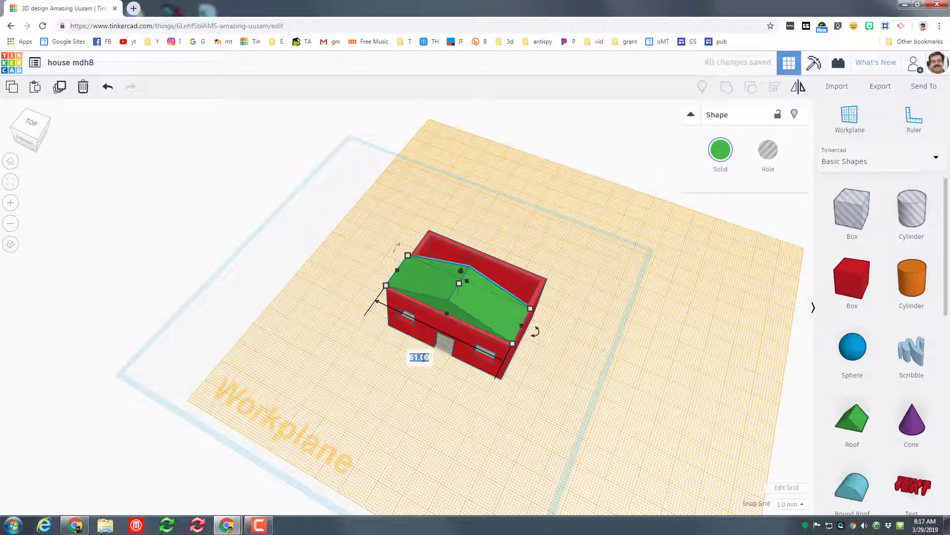
pyautogui.write('60')
pyautogui.press('Return')
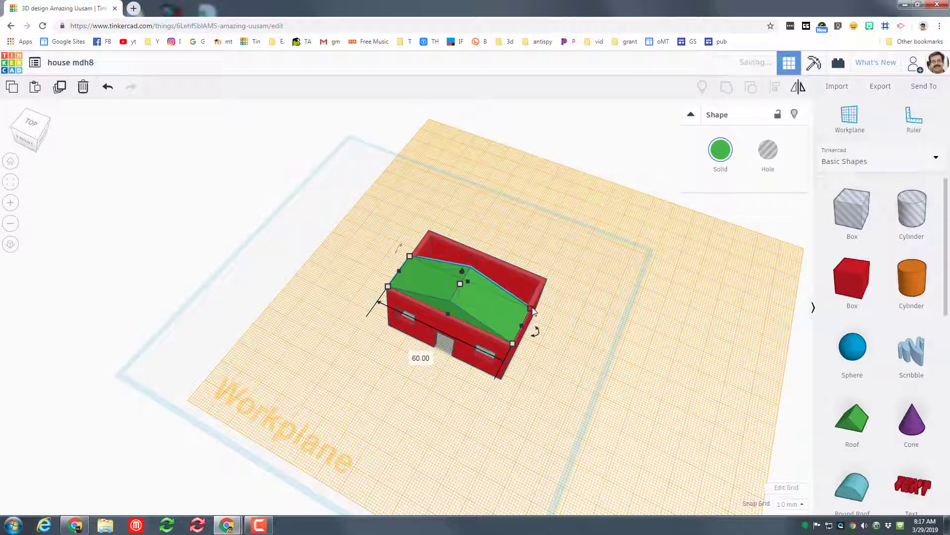
pyautogui.click(574, 350)
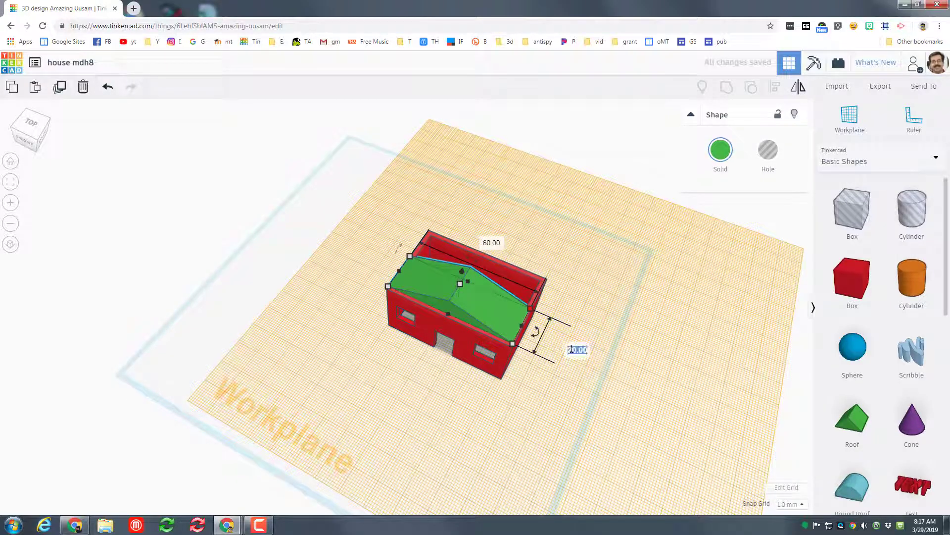
pyautogui.write('40')
pyautogui.press('Return')
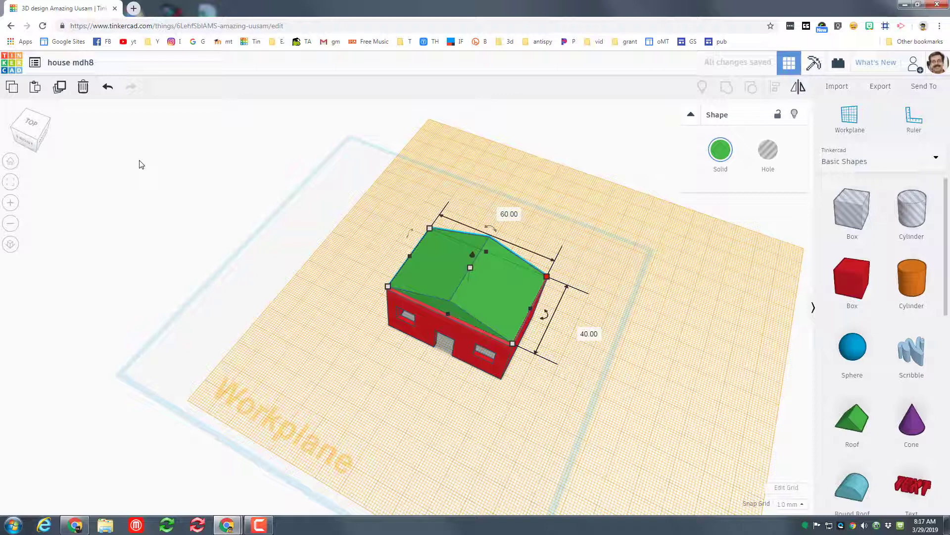
pyautogui.click(850, 118)
pyautogui.click(188, 306)
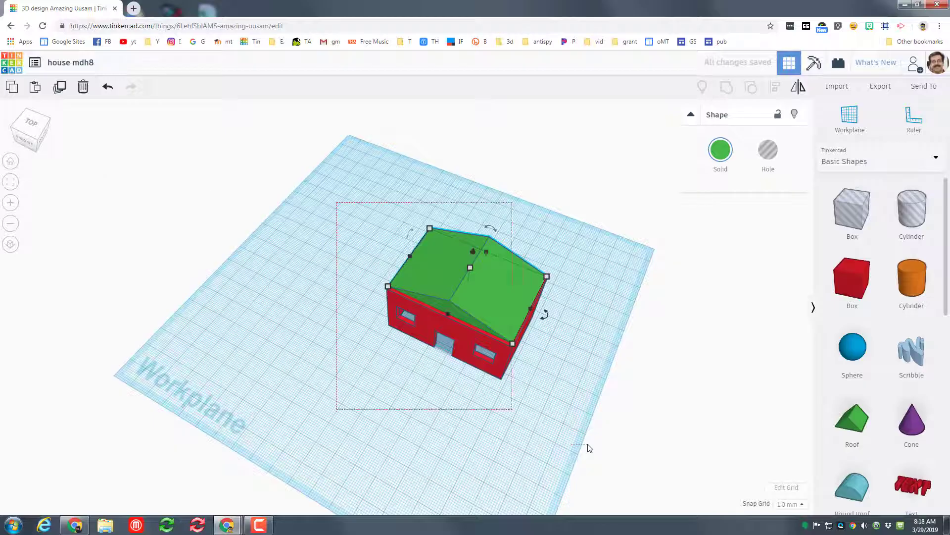
# - Align the roof and walls centred side to side and front to back
pyautogui.moveTo(587, 444); pyautogui.dragTo(588, 443)
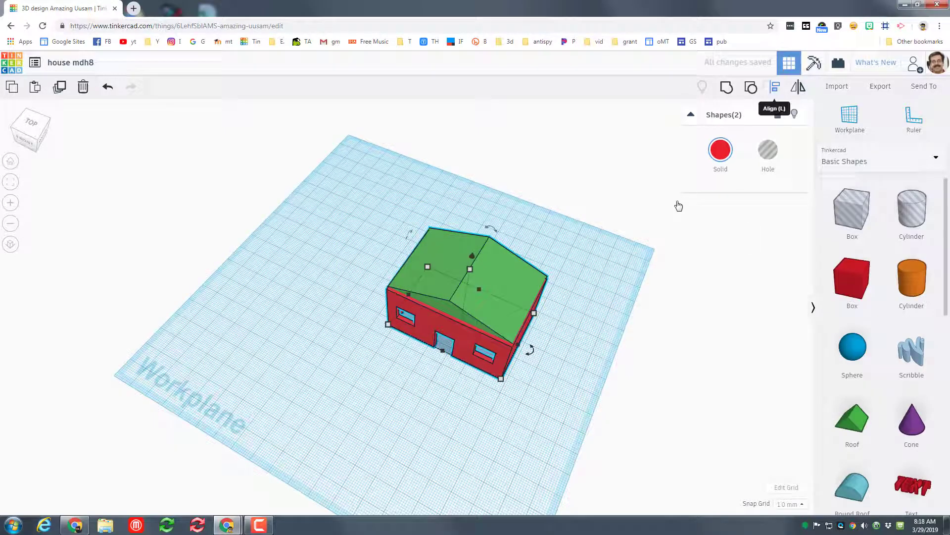
pyautogui.press('l')
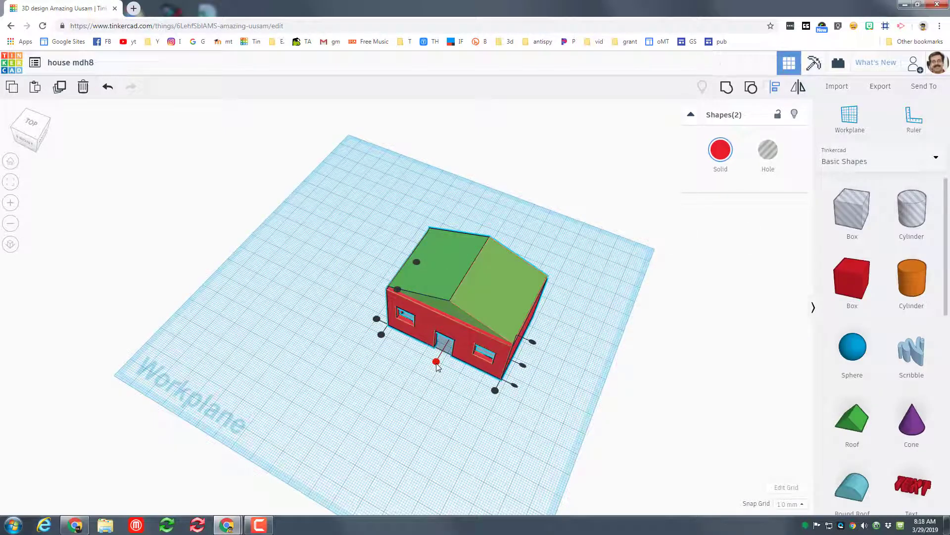
pyautogui.click(436, 362)
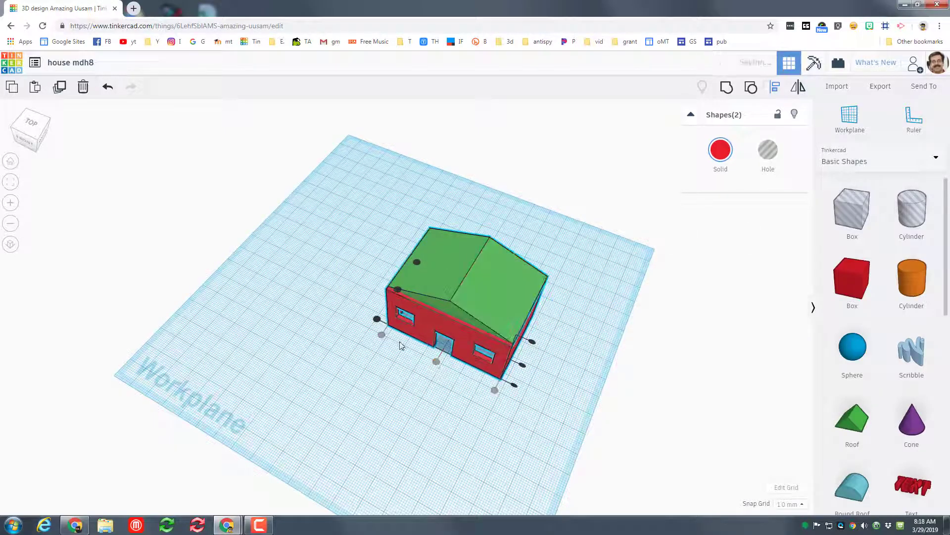
pyautogui.click(25, 119)
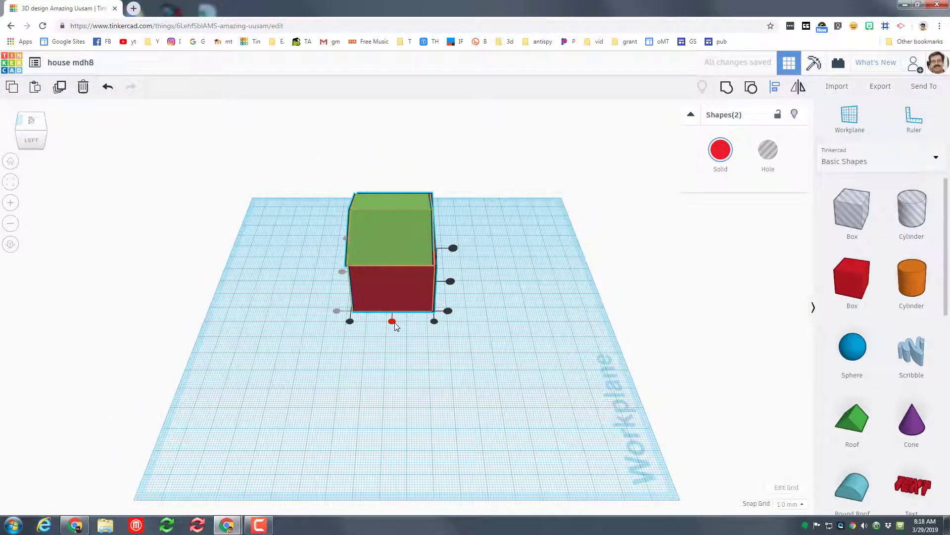
pyautogui.click(392, 321)
pyautogui.moveTo(507, 361); pyautogui.dragTo(463, 246, button='right')
# - Colour the roof orange and the house walls magenta
pyautogui.click(723, 151)
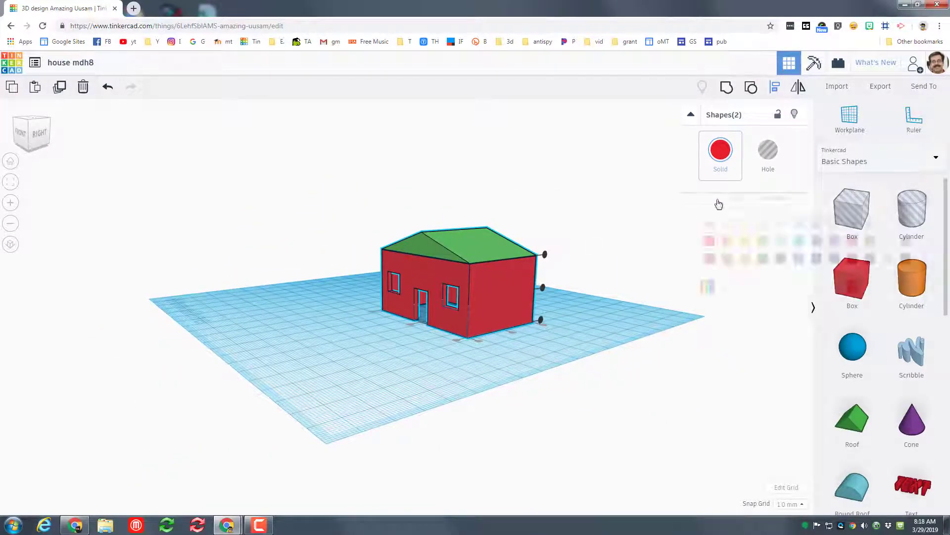
pyautogui.click(728, 240)
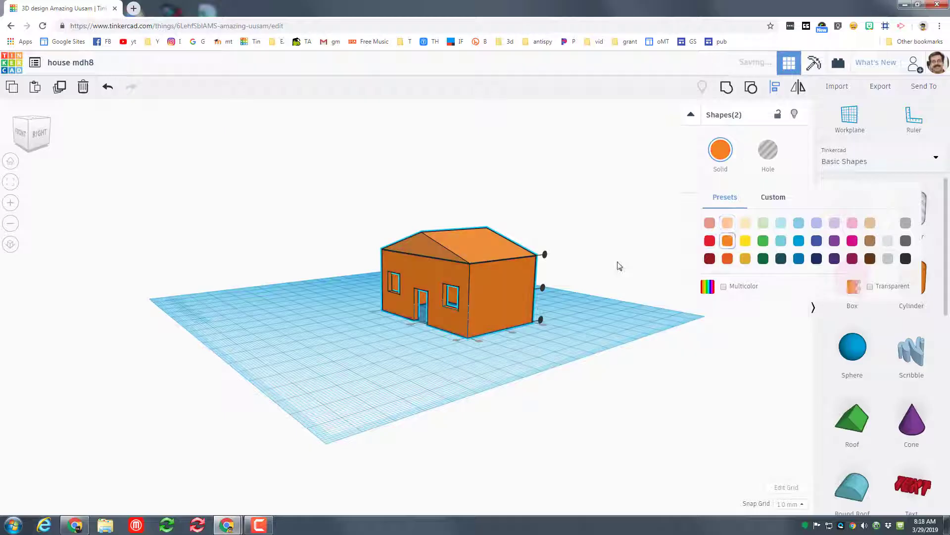
pyautogui.click(463, 352)
pyautogui.click(471, 313)
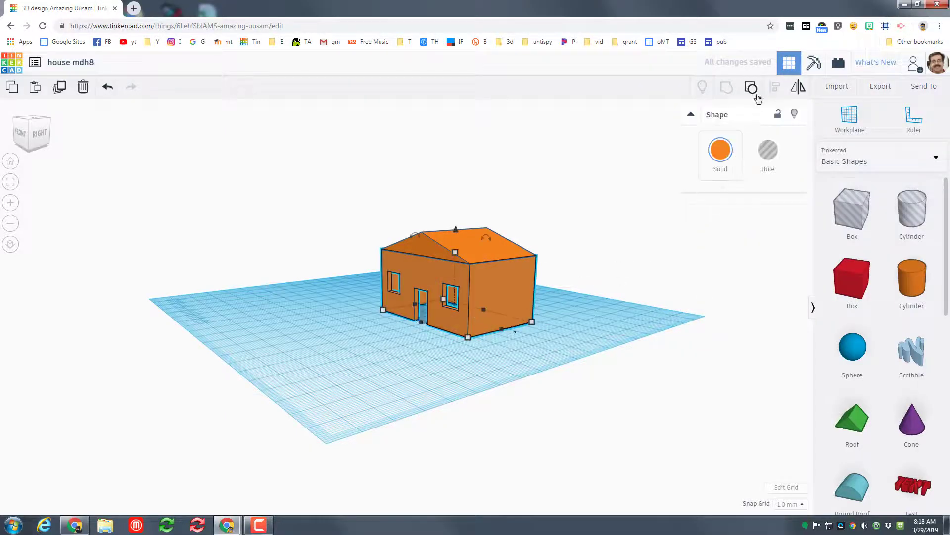
pyautogui.click(720, 151)
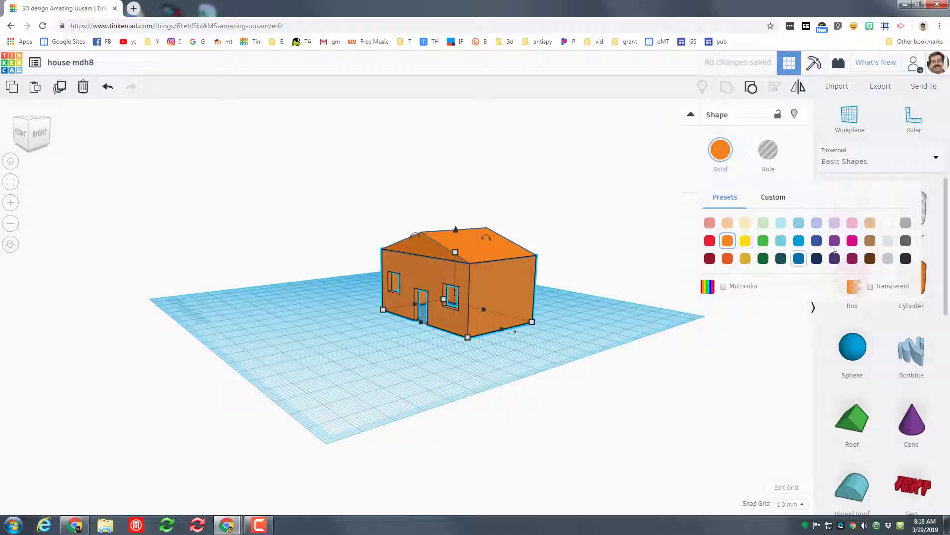
pyautogui.click(853, 240)
pyautogui.moveTo(351, 325); pyautogui.dragTo(544, 364, button='right')
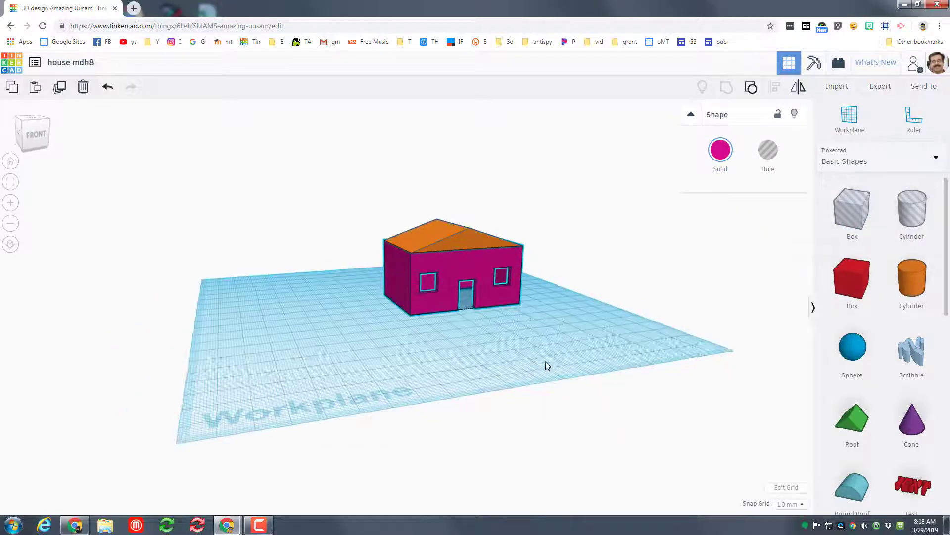
pyautogui.moveTo(416, 367)
pyautogui.mouseDown(button='right')
pyautogui.moveTo(343, 371)
pyautogui.moveTo(402, 357)
pyautogui.mouseUp(button='right')
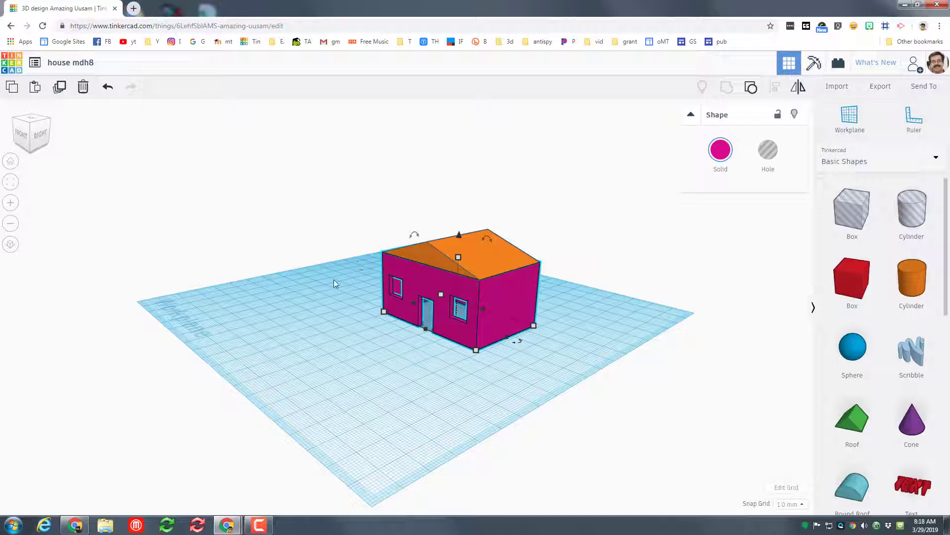
# - Place an Astrobot from the Characters library beside the house
pyautogui.click(844, 161)
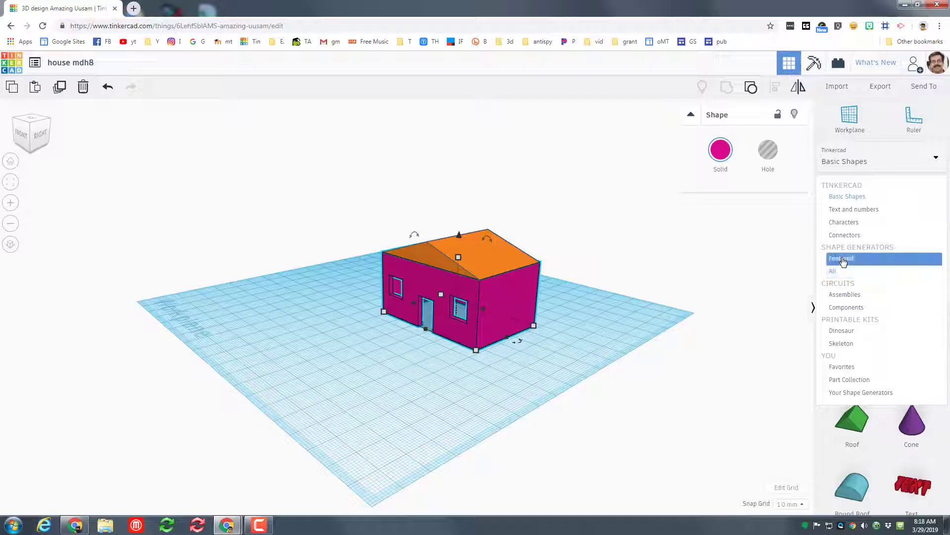
pyautogui.click(845, 222)
pyautogui.scroll(-3, 867, 322)
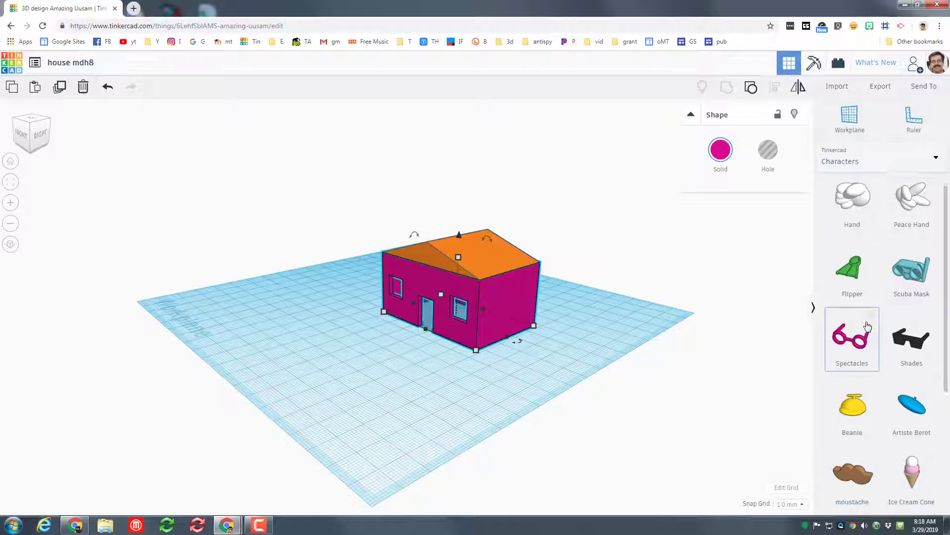
pyautogui.moveTo(853, 406); pyautogui.dragTo(489, 344)
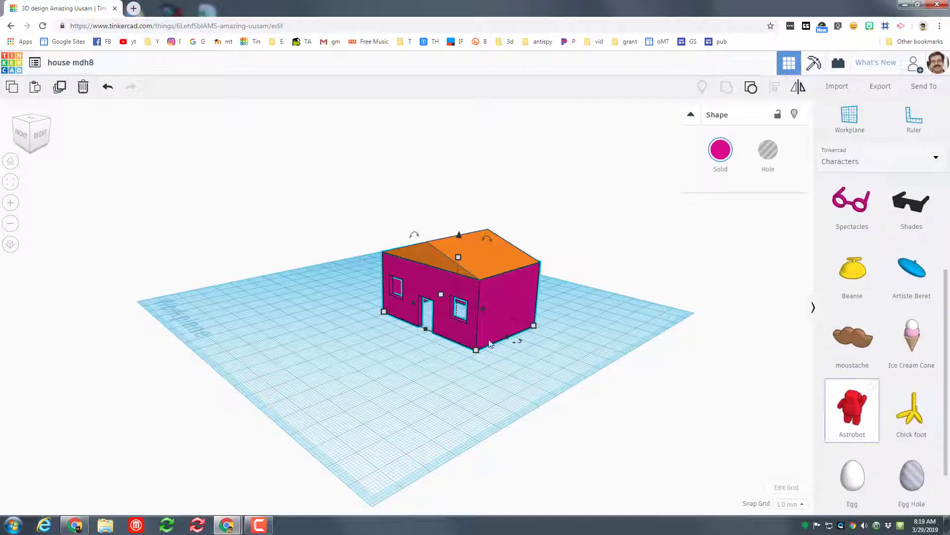
pyautogui.click(446, 336)
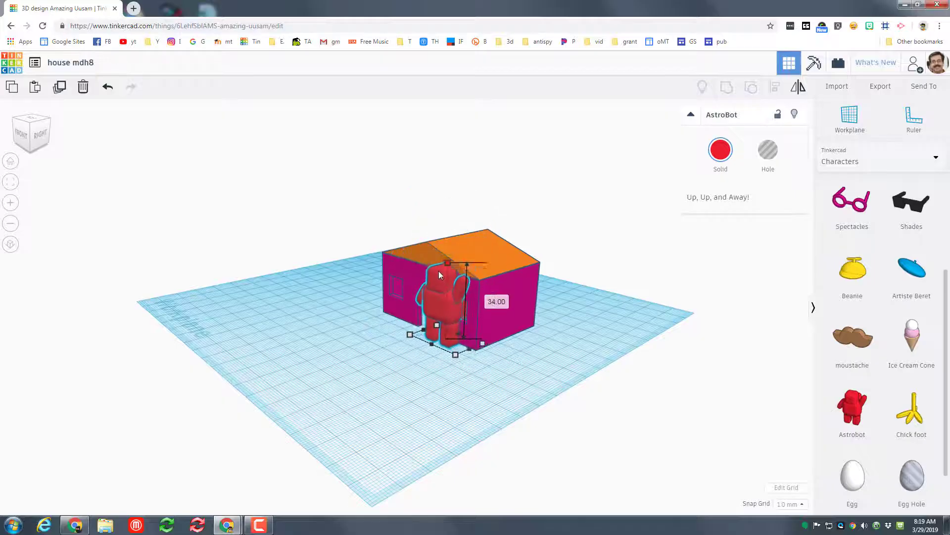
pyautogui.click(11, 161)
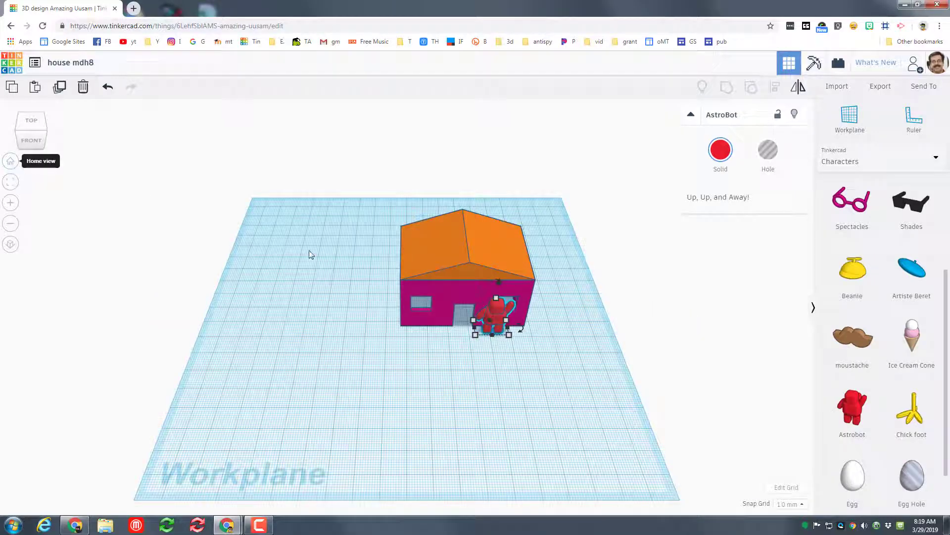
pyautogui.click(12, 183)
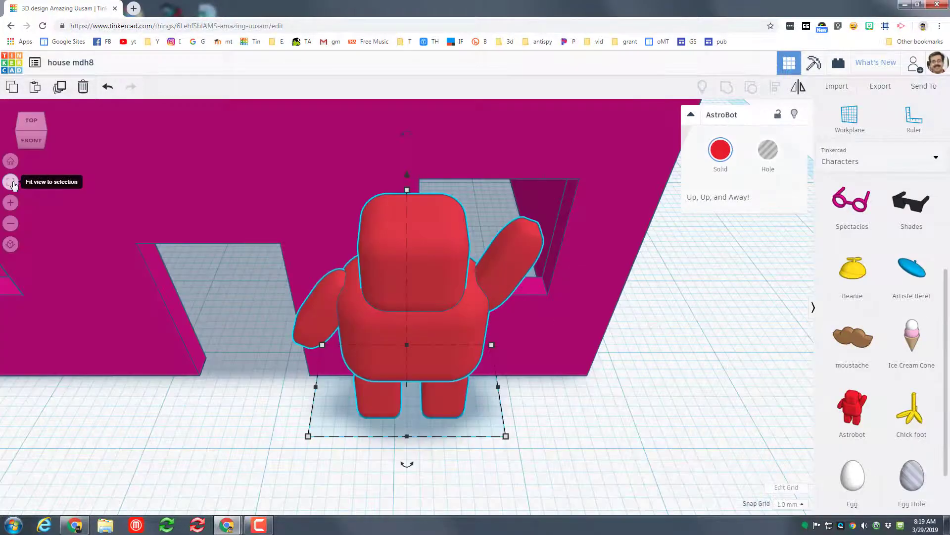
# - Move the AstroBot back behind the front wall's right window and colour it yellow
pyautogui.press('Up')
pyautogui.press('Up')
pyautogui.press('Up')
pyautogui.press('Up')
pyautogui.press('Up')
pyautogui.press('Up')
pyautogui.press('Up')
pyautogui.press('Up')
pyautogui.press('Up')
pyautogui.press('Up')
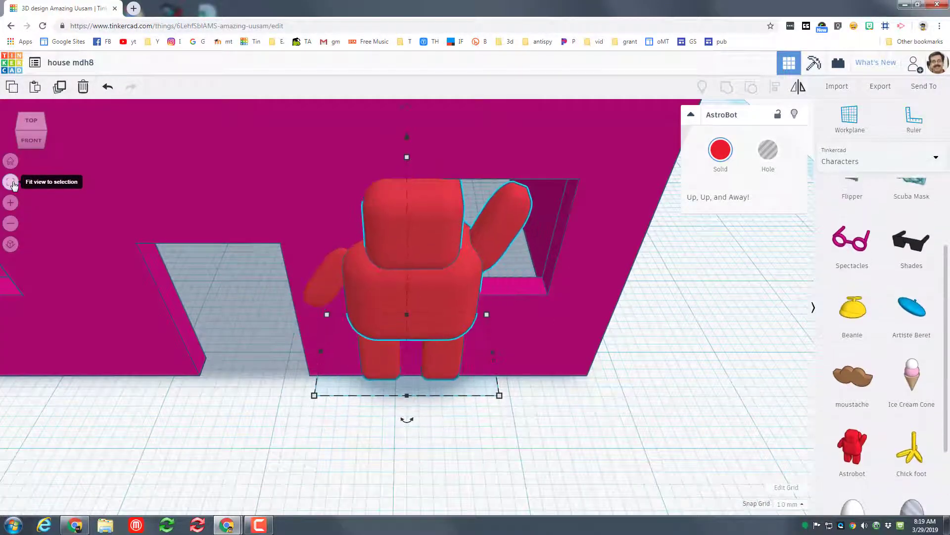
pyautogui.press('Up')
pyautogui.press('Up')
pyautogui.press('Up')
pyautogui.press('Up')
pyautogui.press('Up')
pyautogui.press('Up')
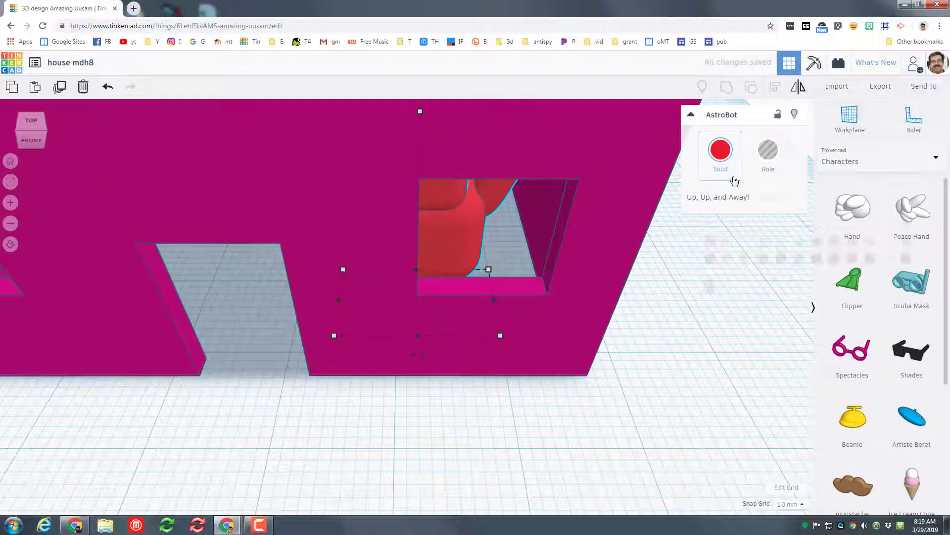
pyautogui.click(722, 161)
pyautogui.click(746, 241)
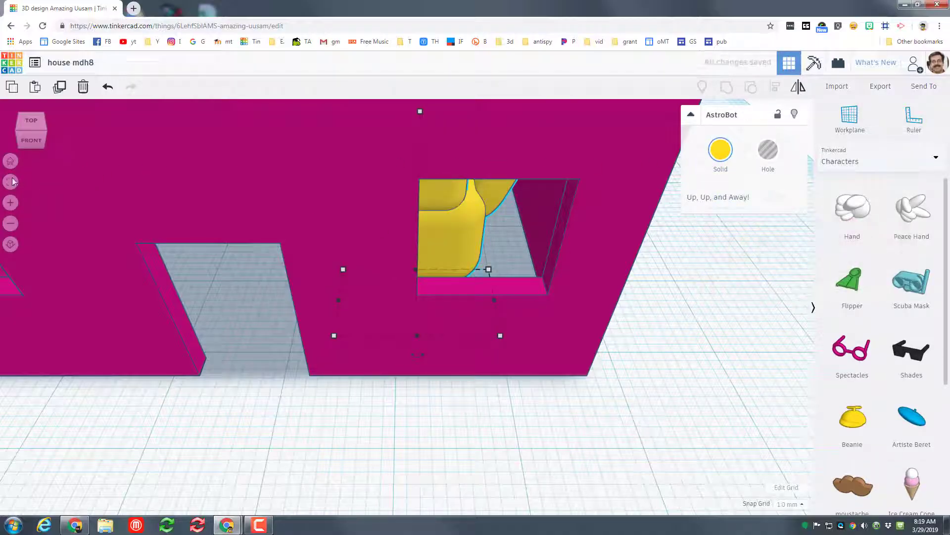
pyautogui.click(31, 141)
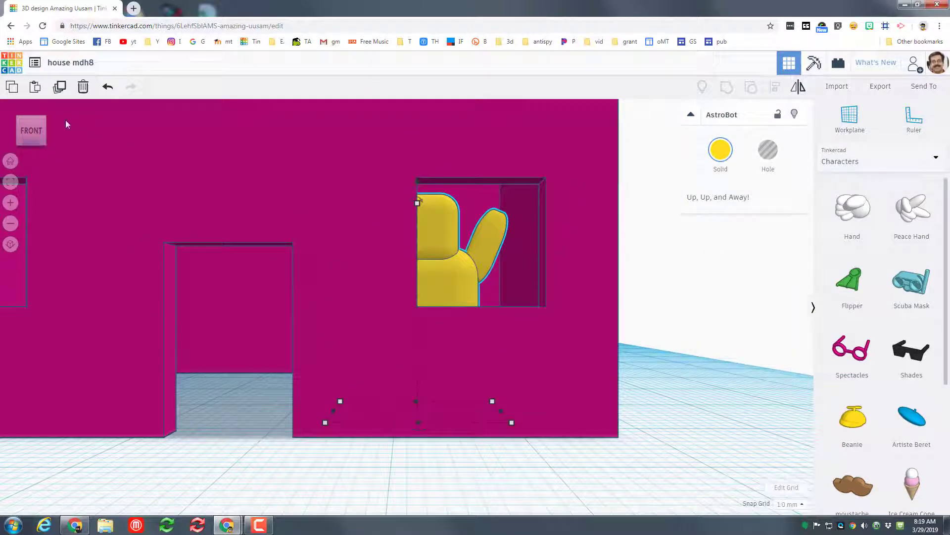
pyautogui.scroll(-5, 195, 237)
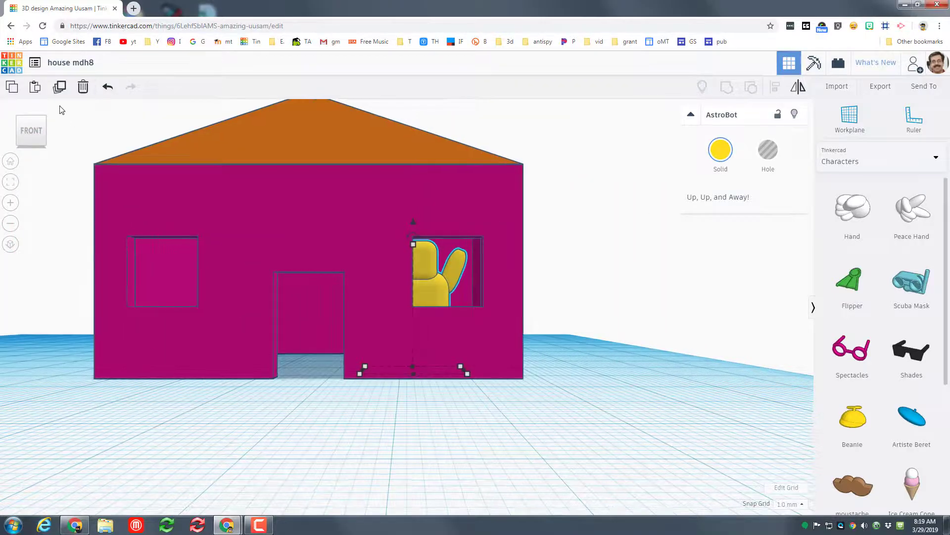
pyautogui.scroll(1, 238, 218)
pyautogui.moveTo(638, 275); pyautogui.dragTo(562, 275, button='right')
pyautogui.scroll(-3, 664, 247)
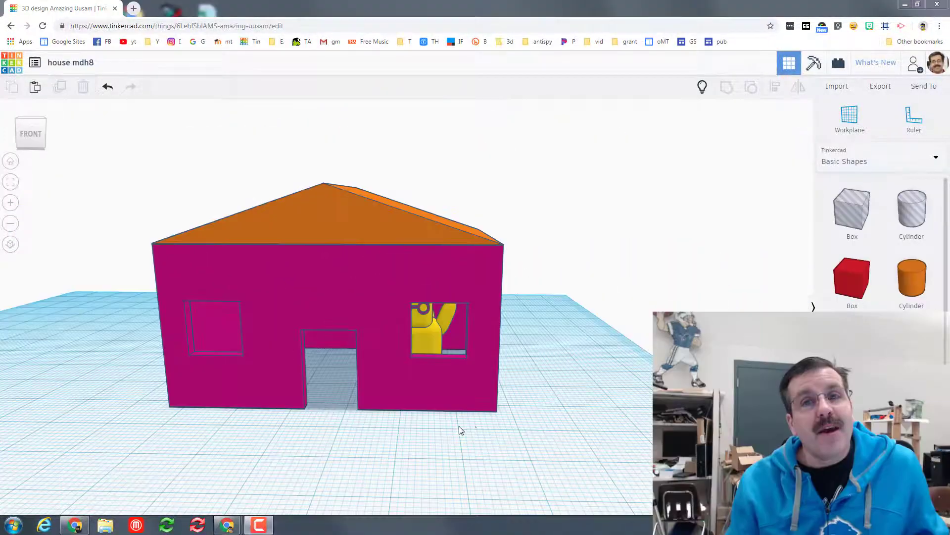
pyautogui.moveTo(537, 447)
pyautogui.mouseDown(button='right')
pyautogui.moveTo(483, 452)
pyautogui.moveTo(555, 447)
pyautogui.mouseUp(button='right')
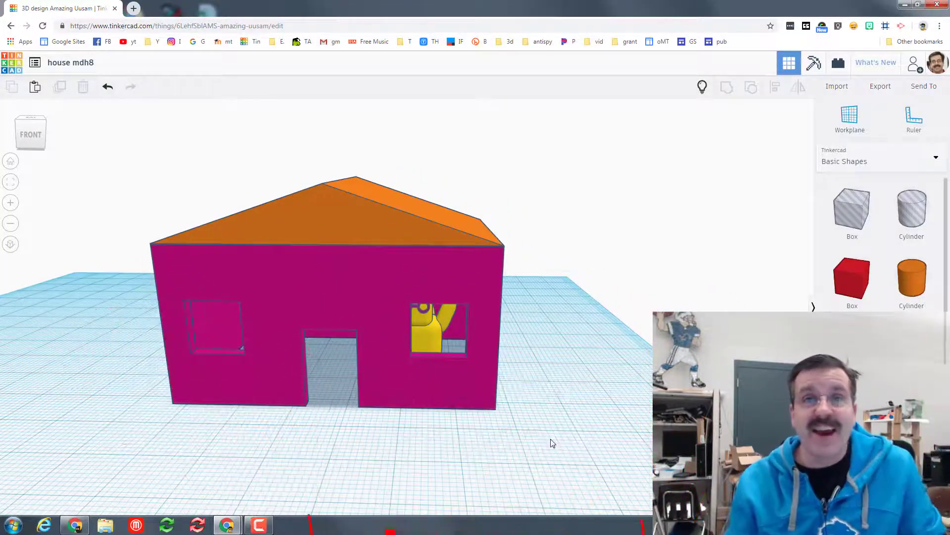
pyautogui.moveTo(553, 441); pyautogui.dragTo(581, 430, button='right')
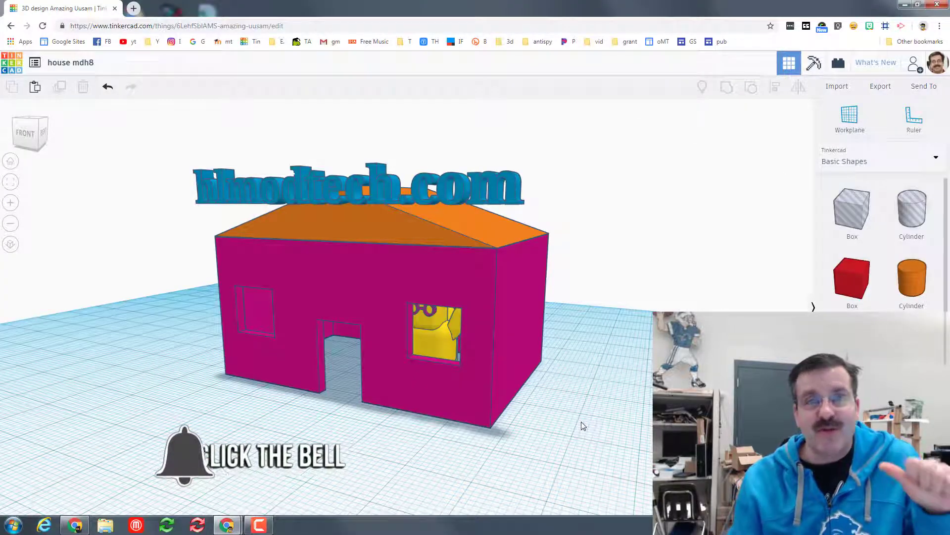
pyautogui.hotkey('ctrl', 'Left')
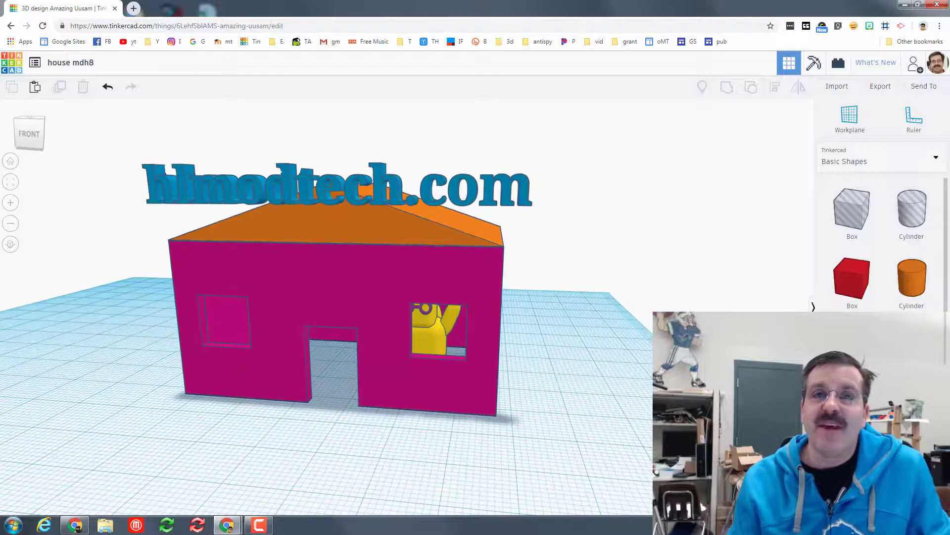
pyautogui.hotkey('ctrl', 'Right')
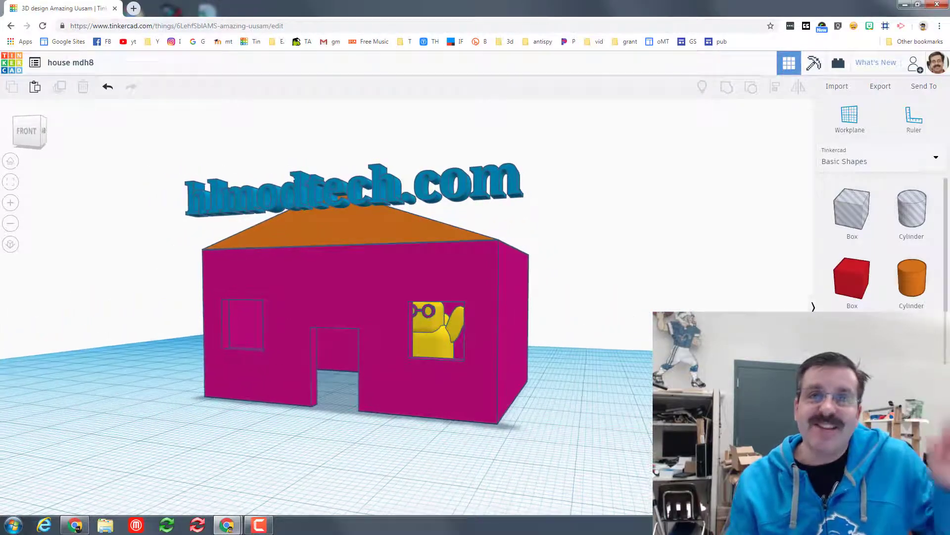